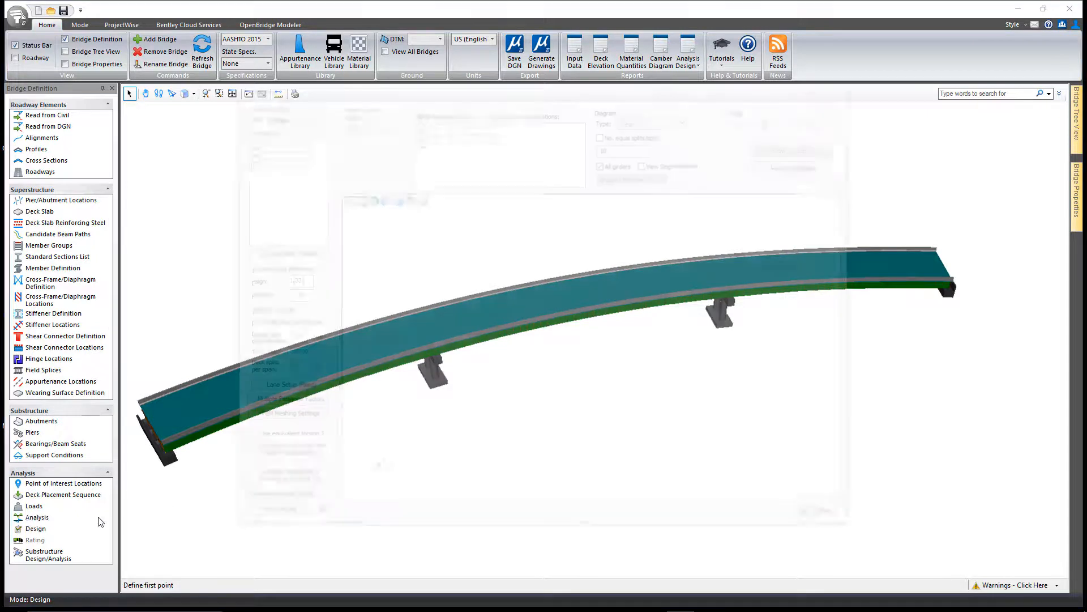
Step: Set the analysis type to Finite Element and choose the Fixed lane layout in the lane setup
click(311, 115)
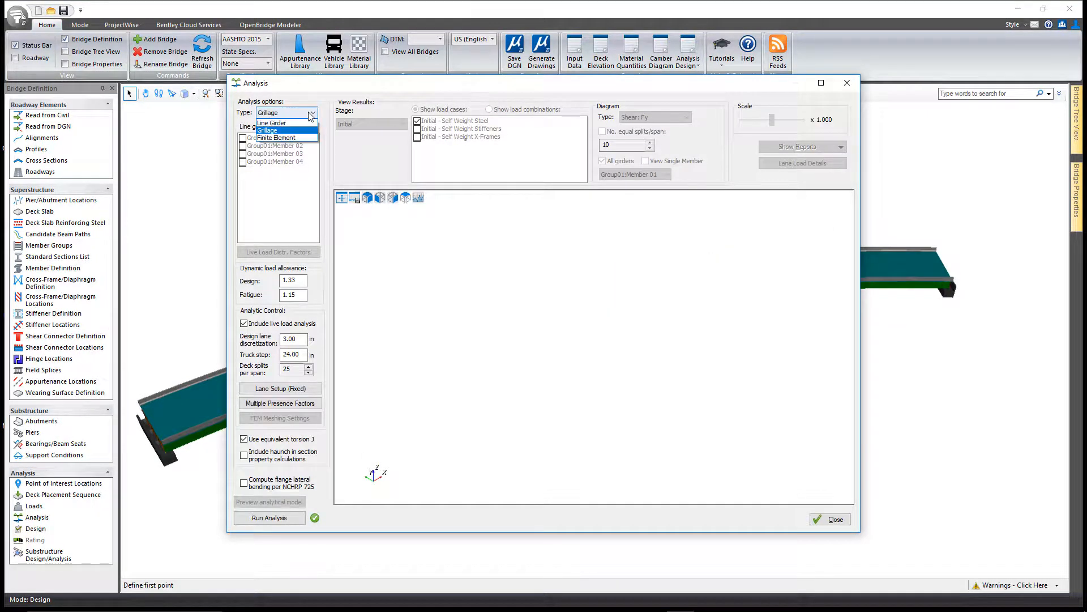
click(299, 139)
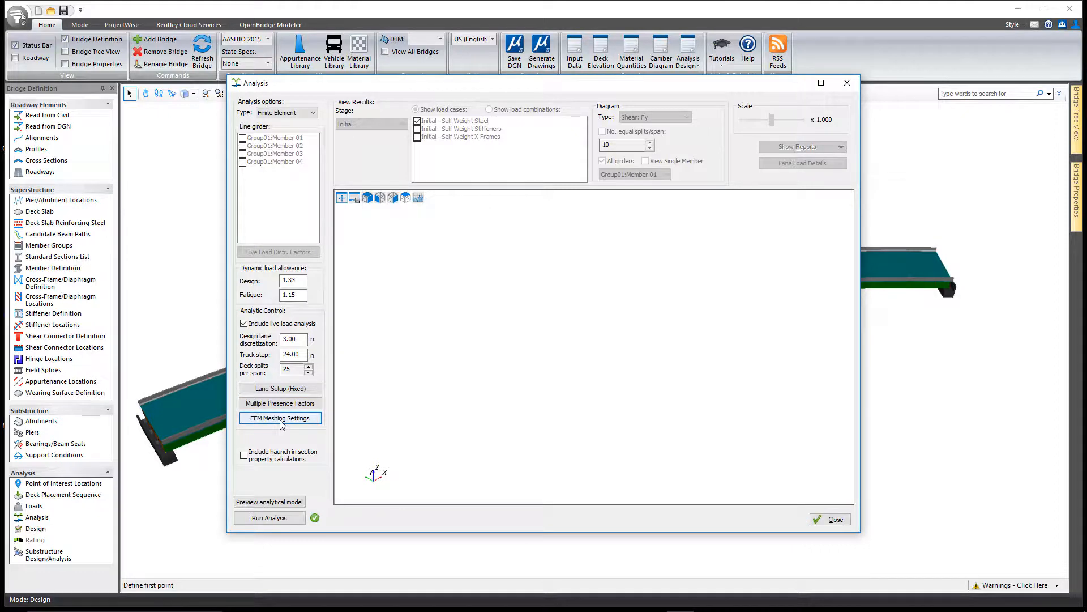
click(280, 389)
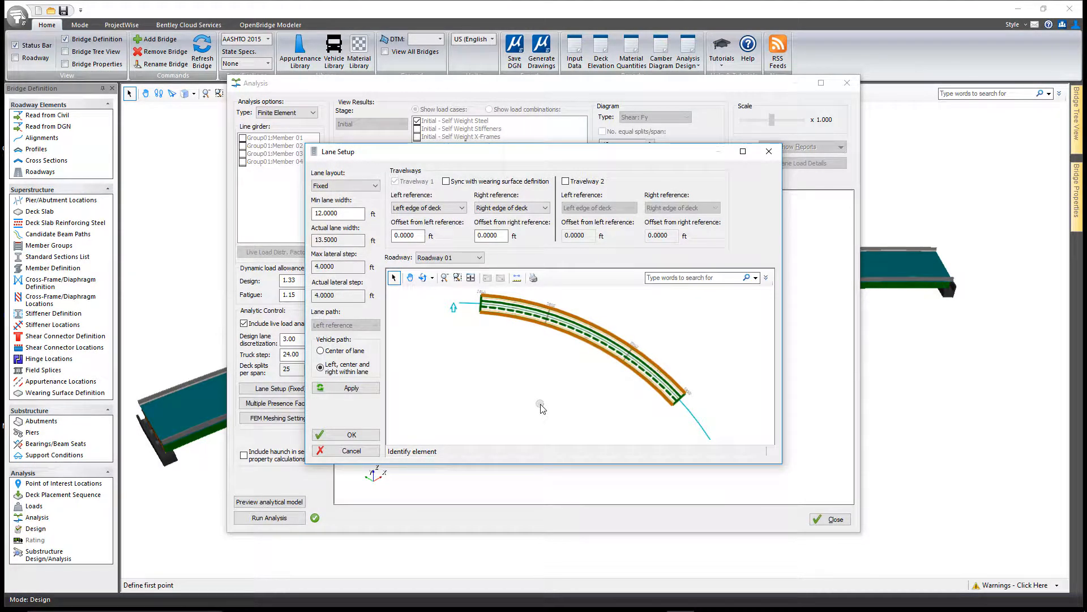
click(344, 189)
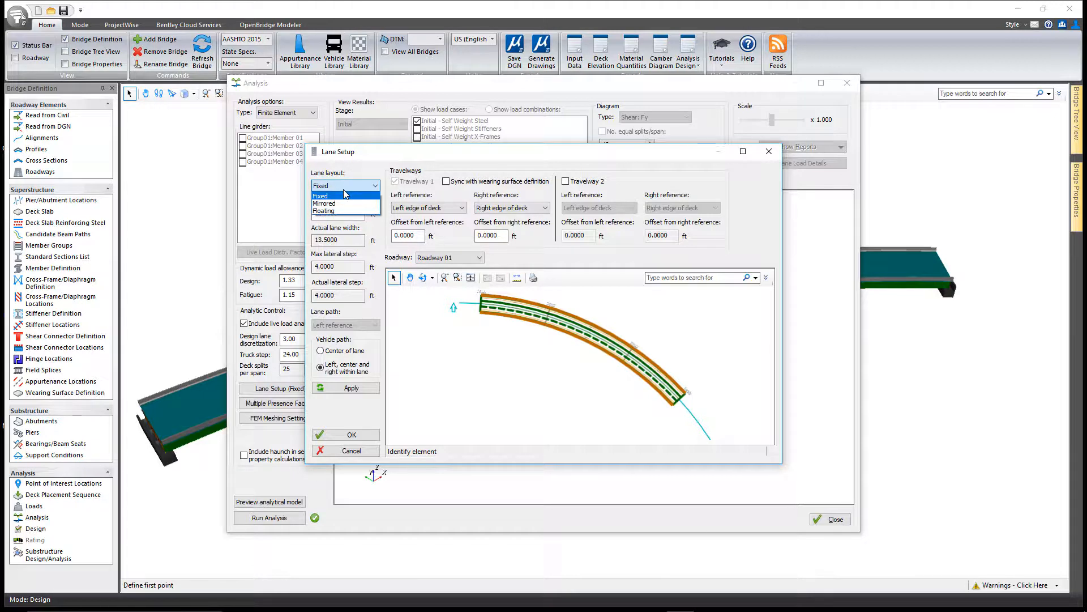
click(344, 191)
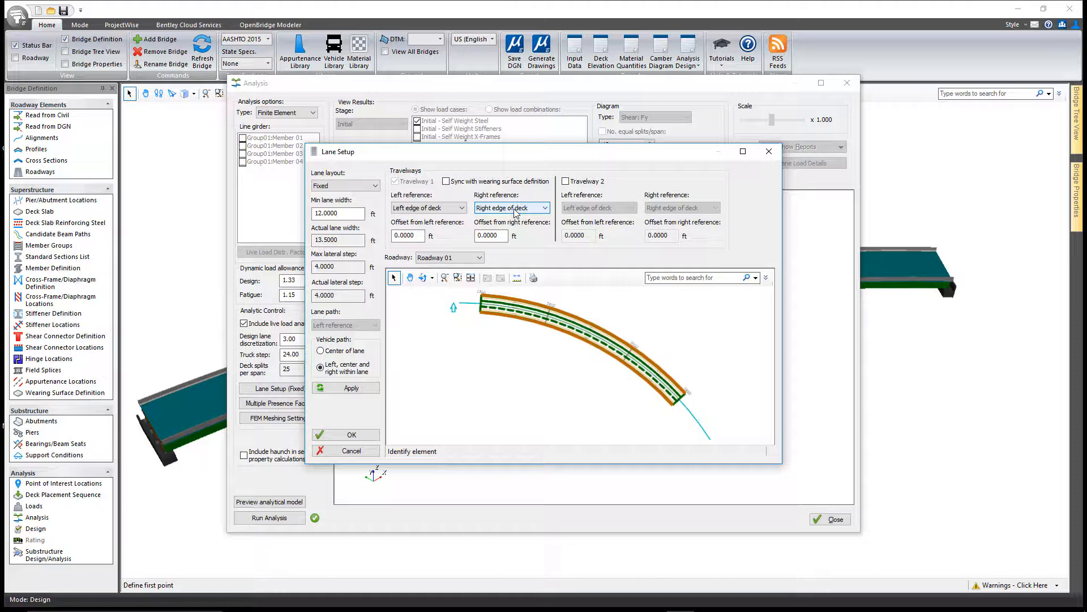
Step: Offset Travelway 1 by 1.5 ft from both the left and right edges of the deck and apply the lane layout
click(453, 214)
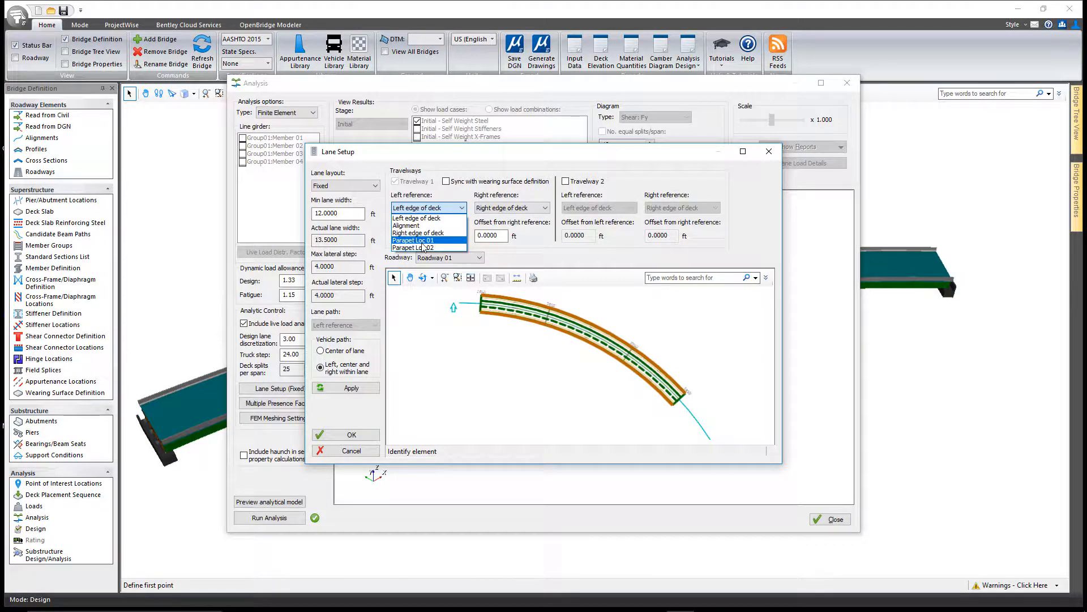
click(531, 238)
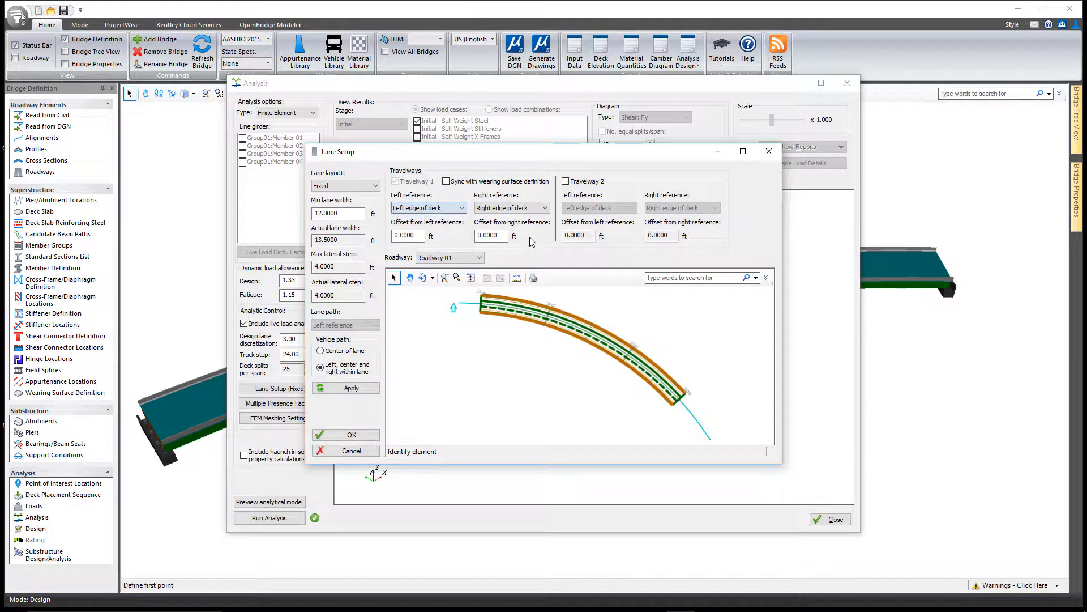
double_click(409, 235)
text(1)
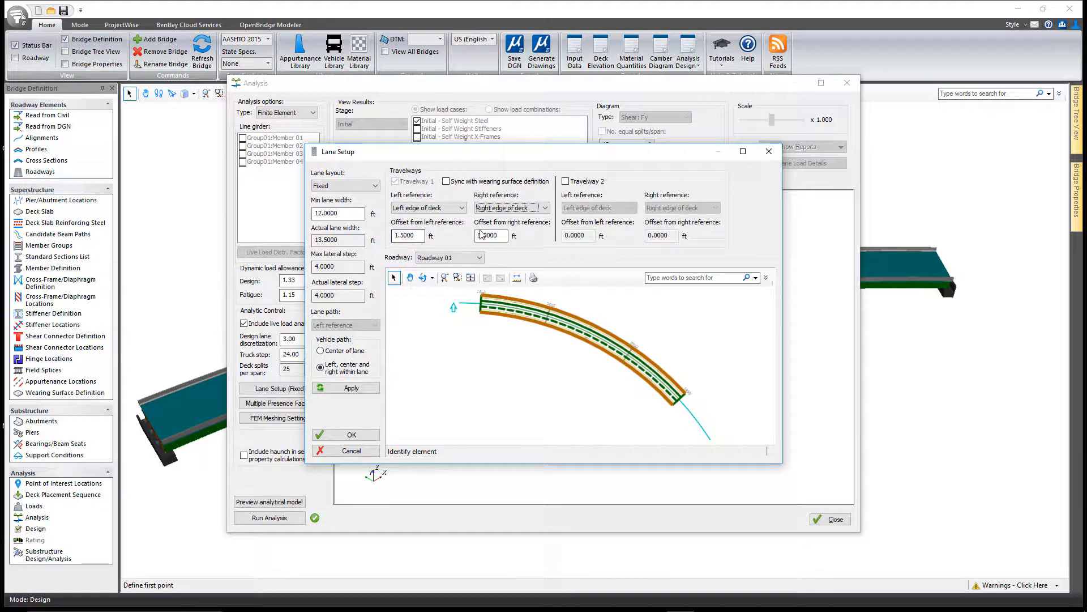
double_click(481, 235)
text(1.5)
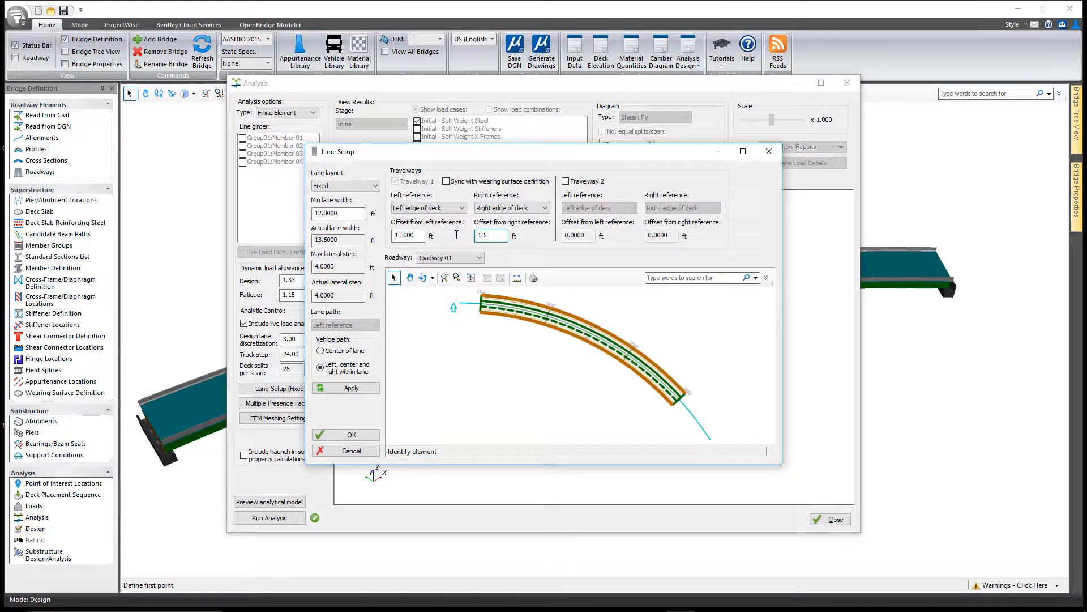
key(Tab)
click(351, 388)
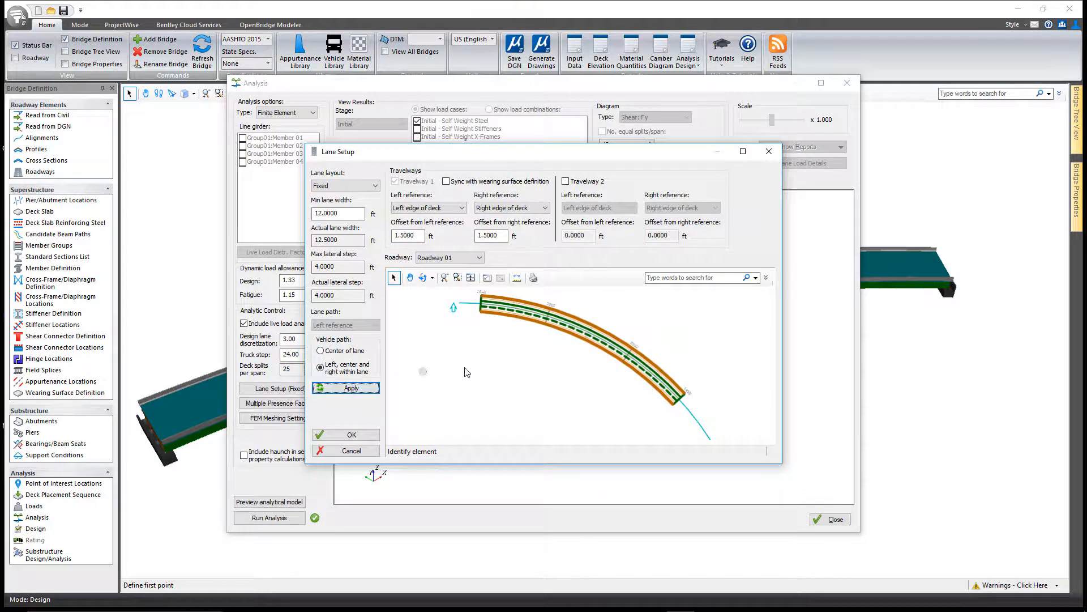
scroll(487, 295, up, 5)
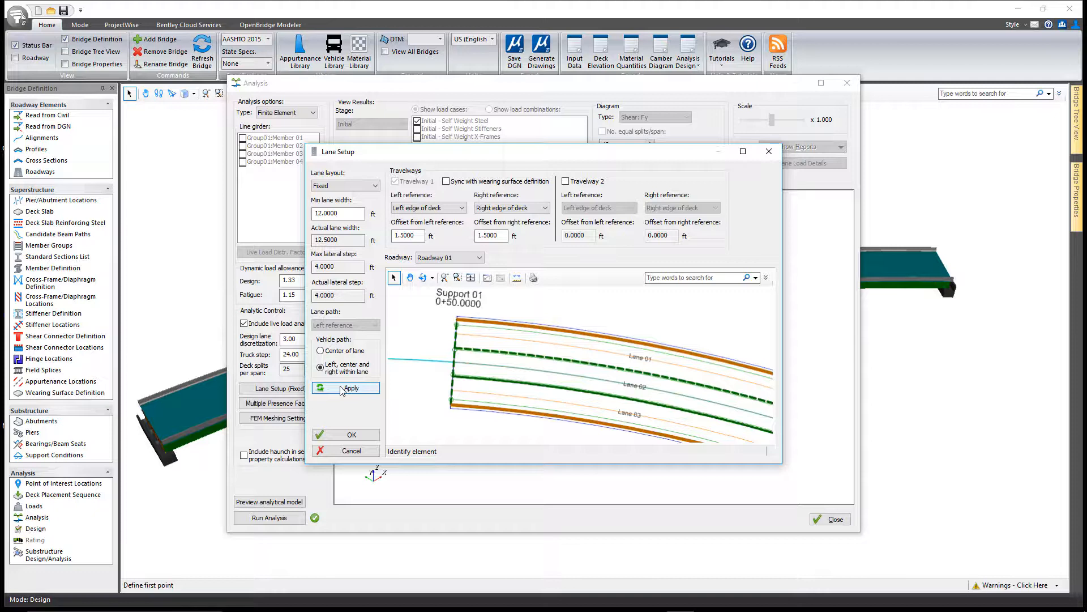
Step: Try the Floating lane layout with the vehicle path at the center of lane and apply it
click(355, 187)
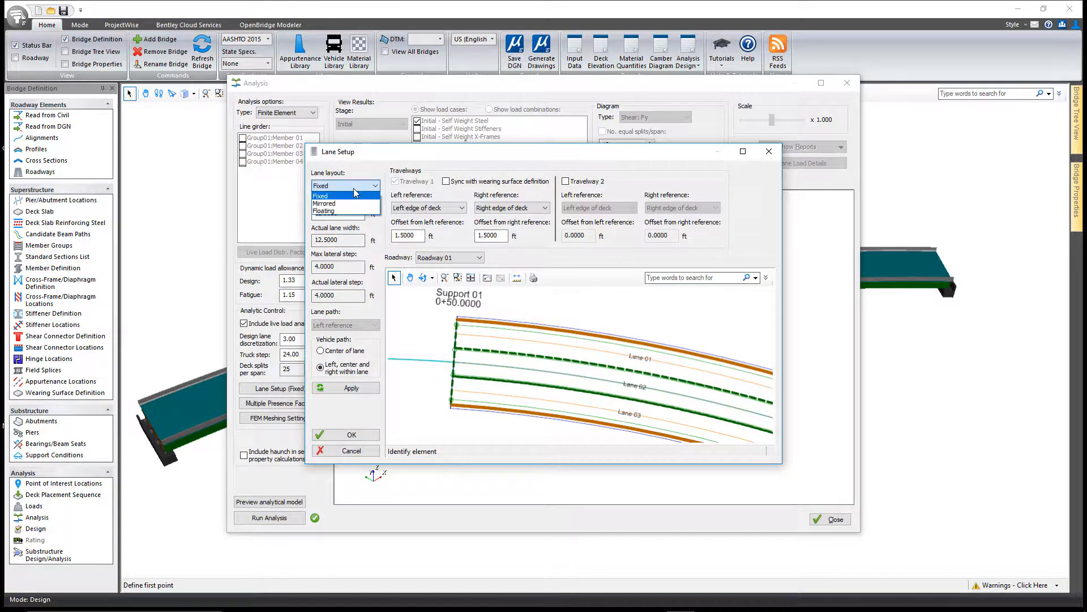
click(326, 211)
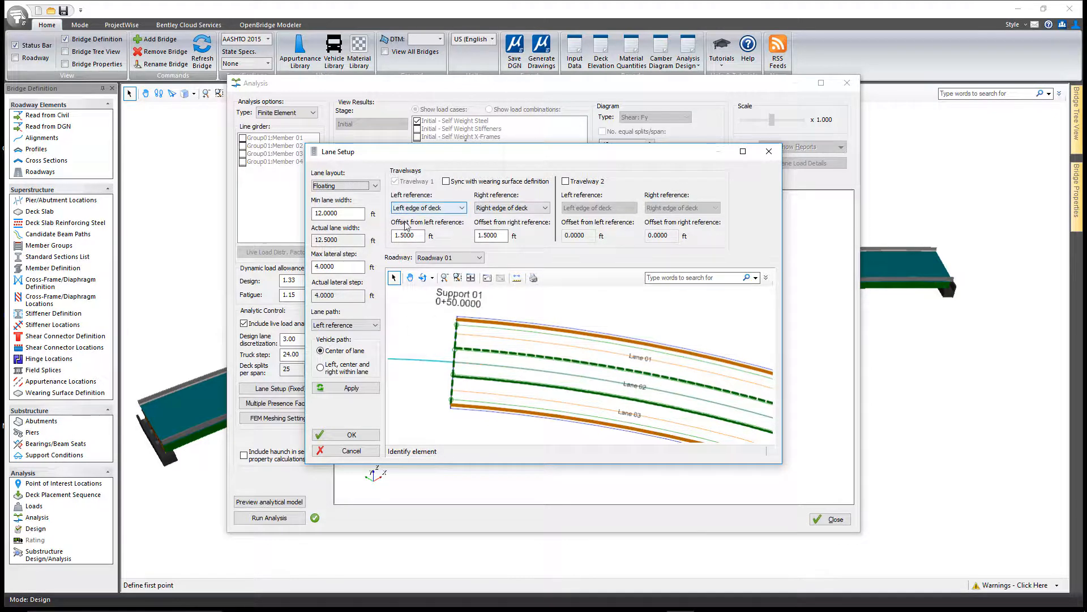
click(462, 258)
click(465, 264)
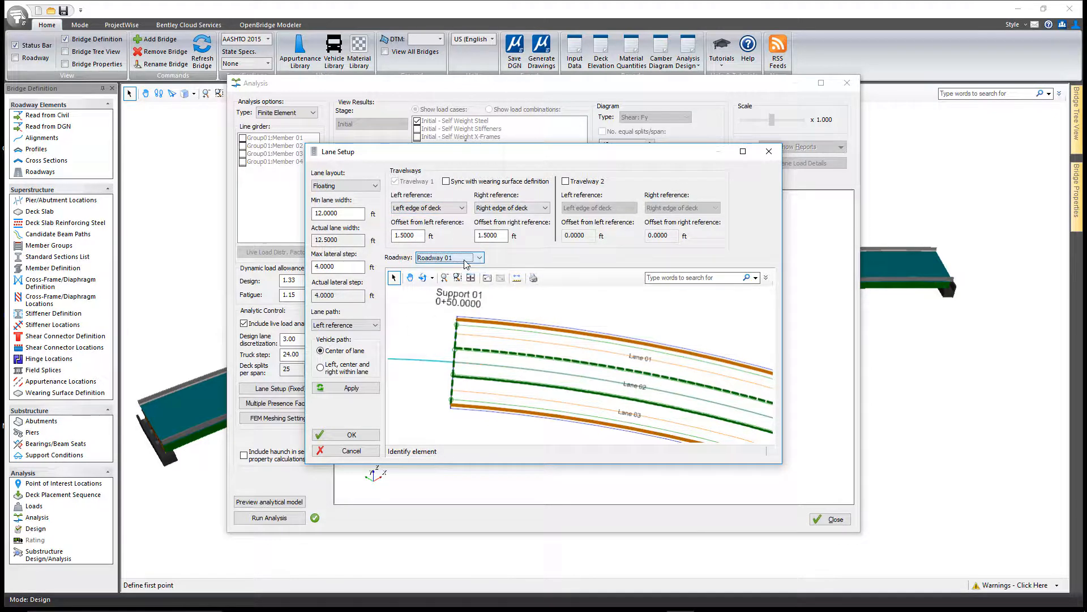
click(348, 391)
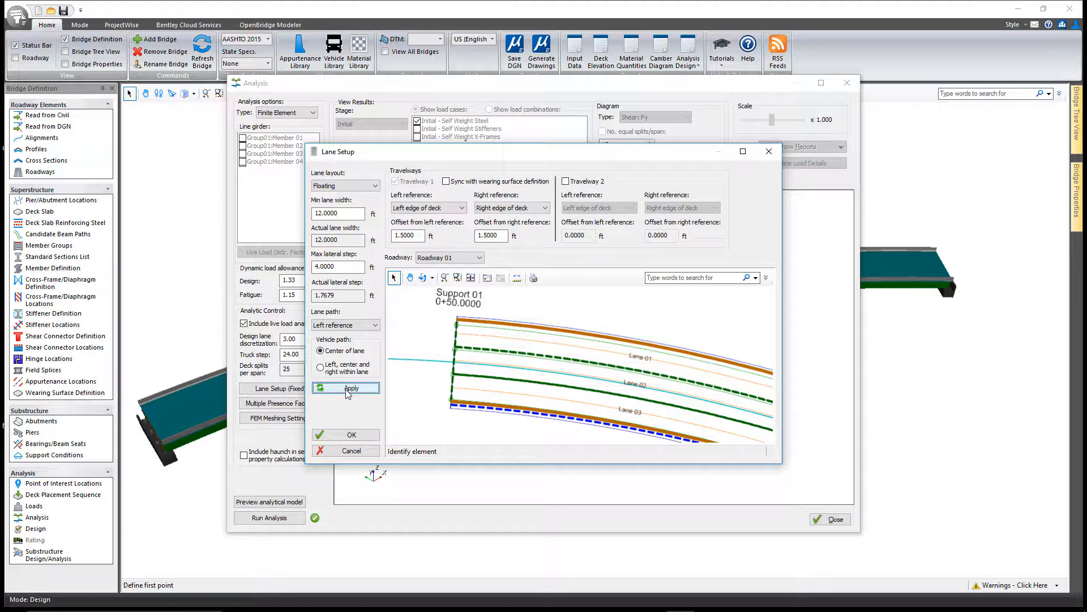
Step: Compare the floating lane positions in the lane preview for Roadways 01, 11, 21 and 29
click(480, 258)
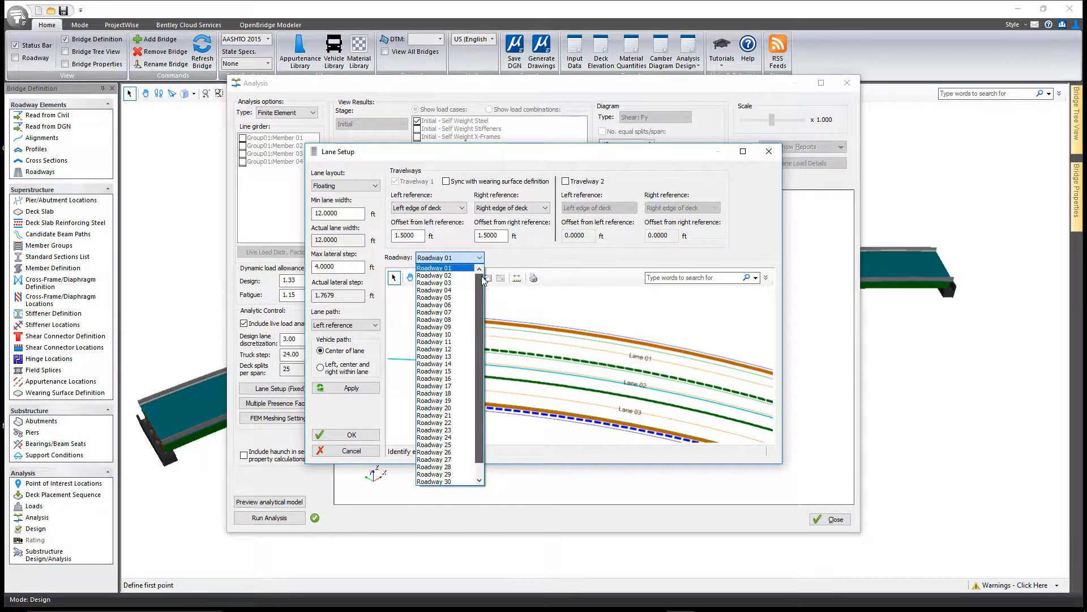
click(439, 268)
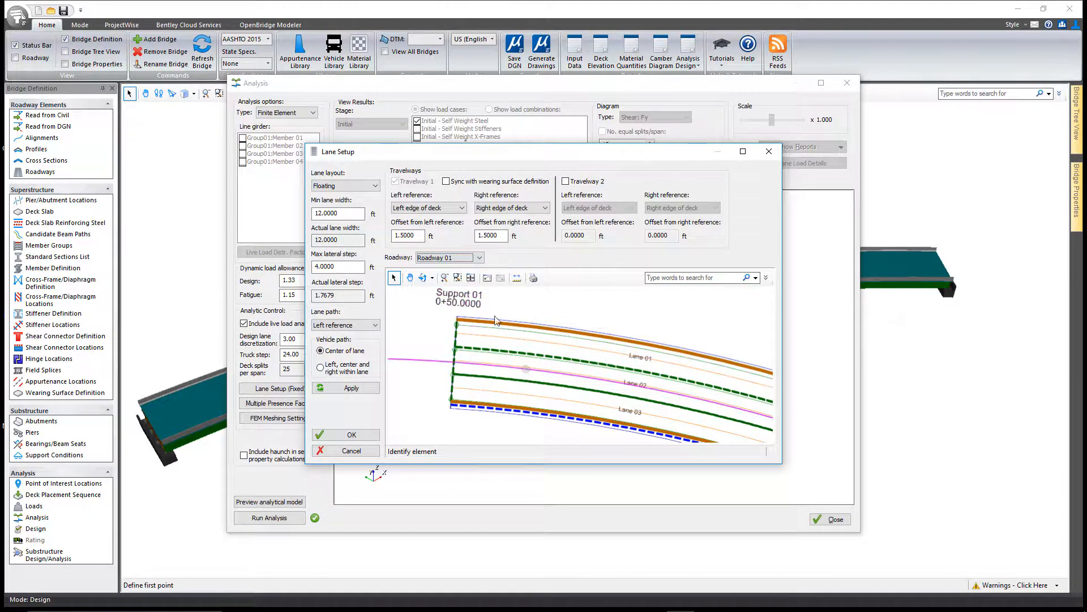
click(466, 260)
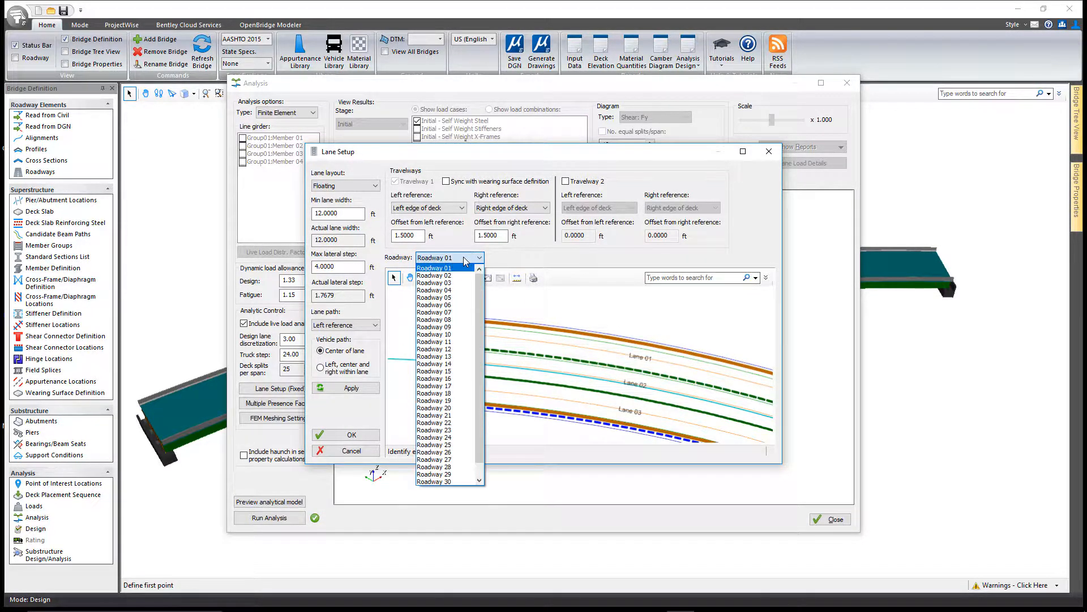
click(459, 341)
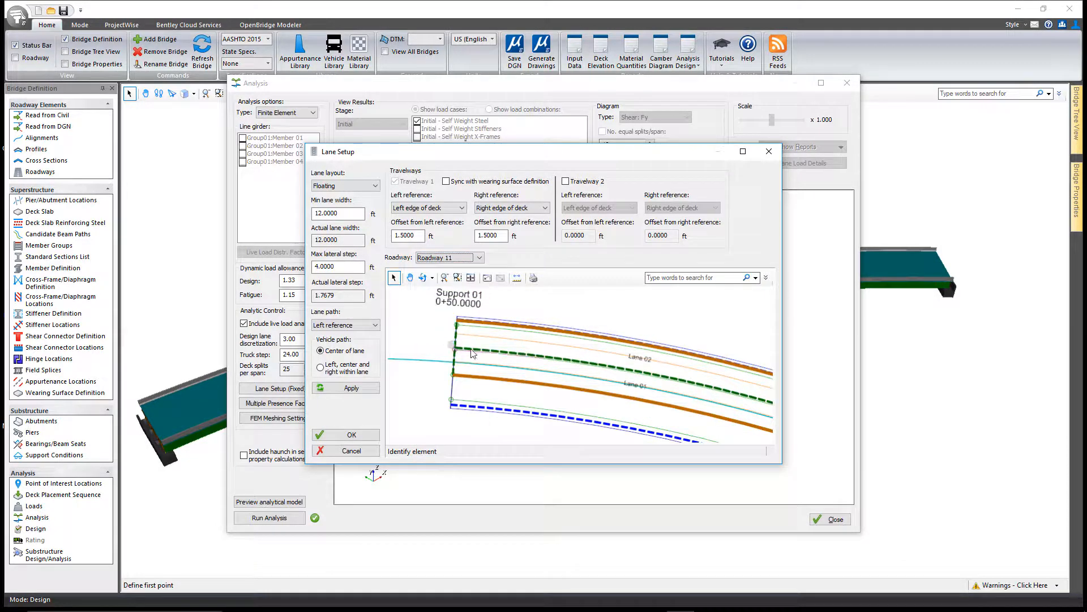
click(459, 258)
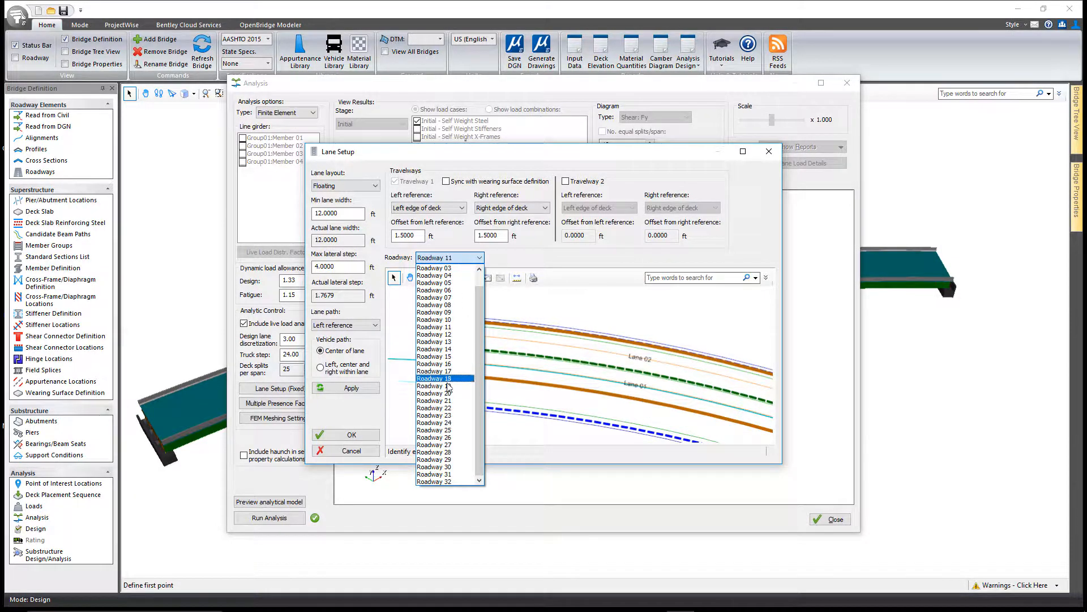
click(448, 401)
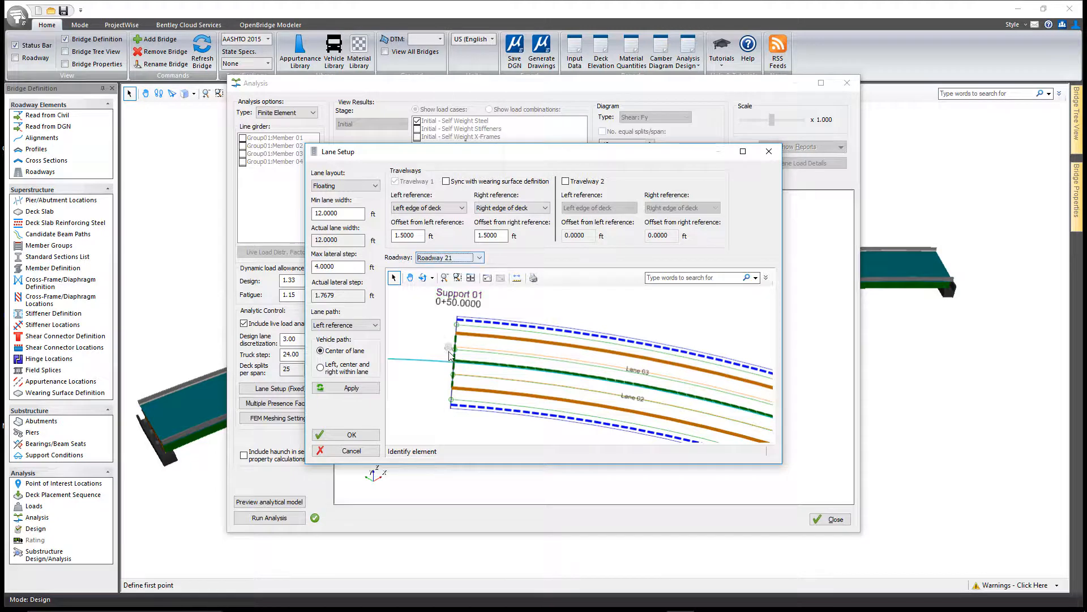
click(456, 257)
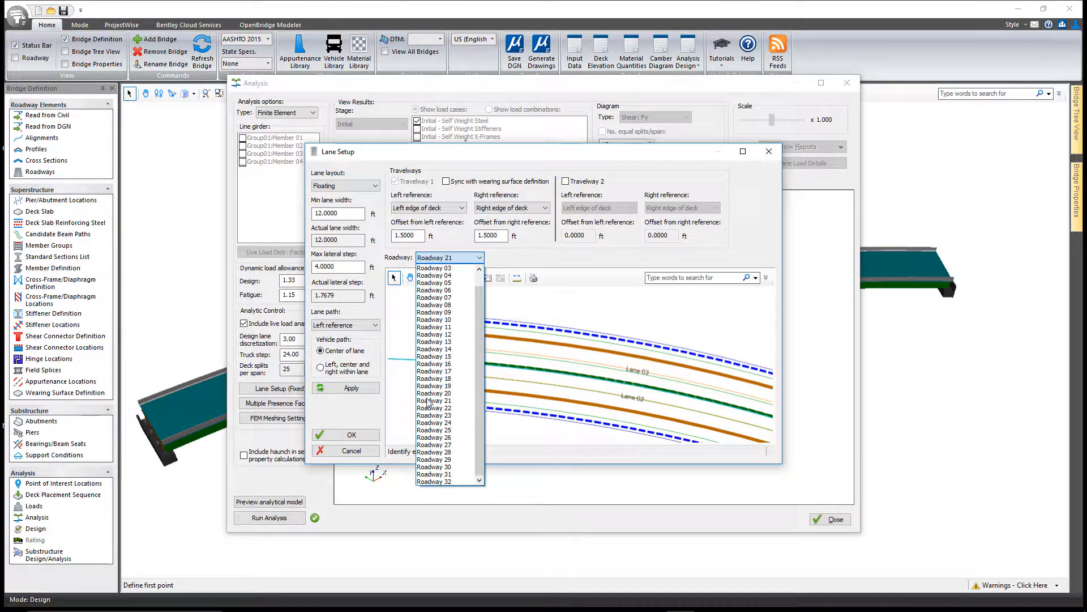
click(434, 459)
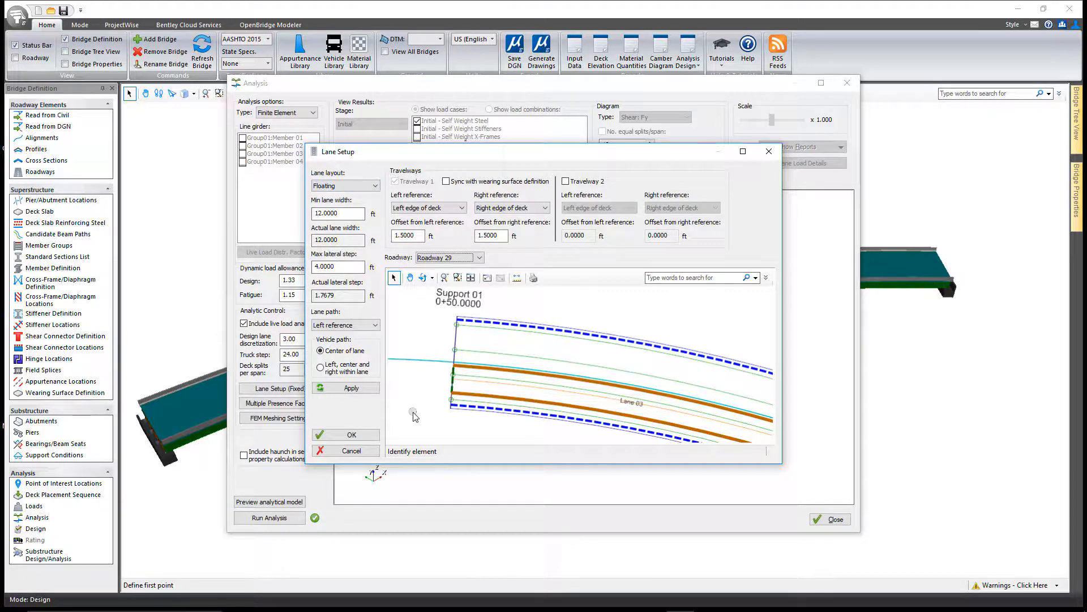
Step: Return the lane layout to Fixed with left, center and right vehicle paths within the lane, and accept the lane setup
click(375, 185)
click(363, 196)
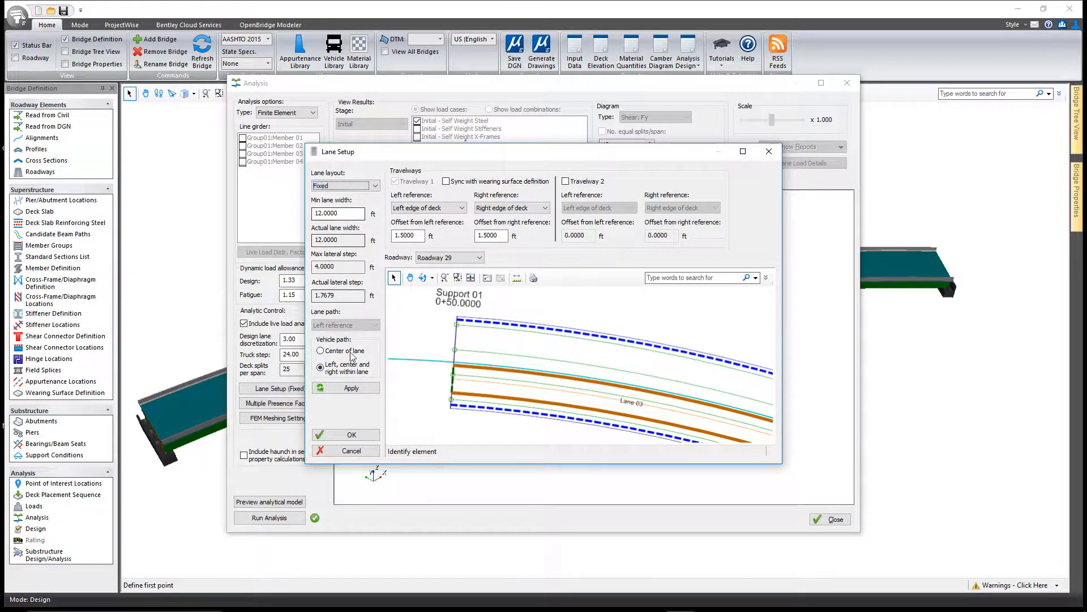
click(343, 368)
click(351, 389)
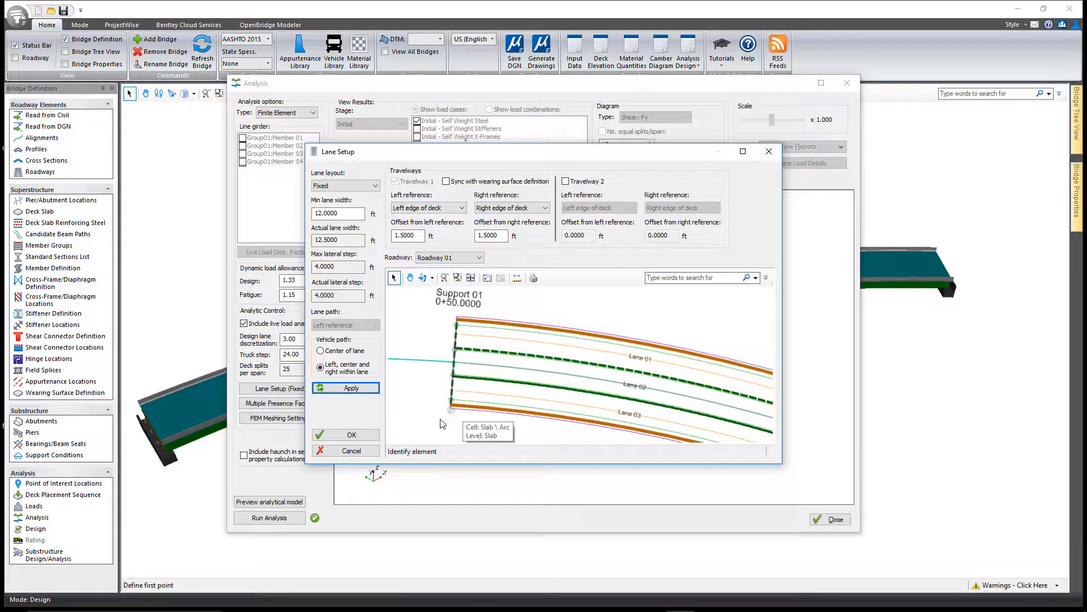
click(352, 436)
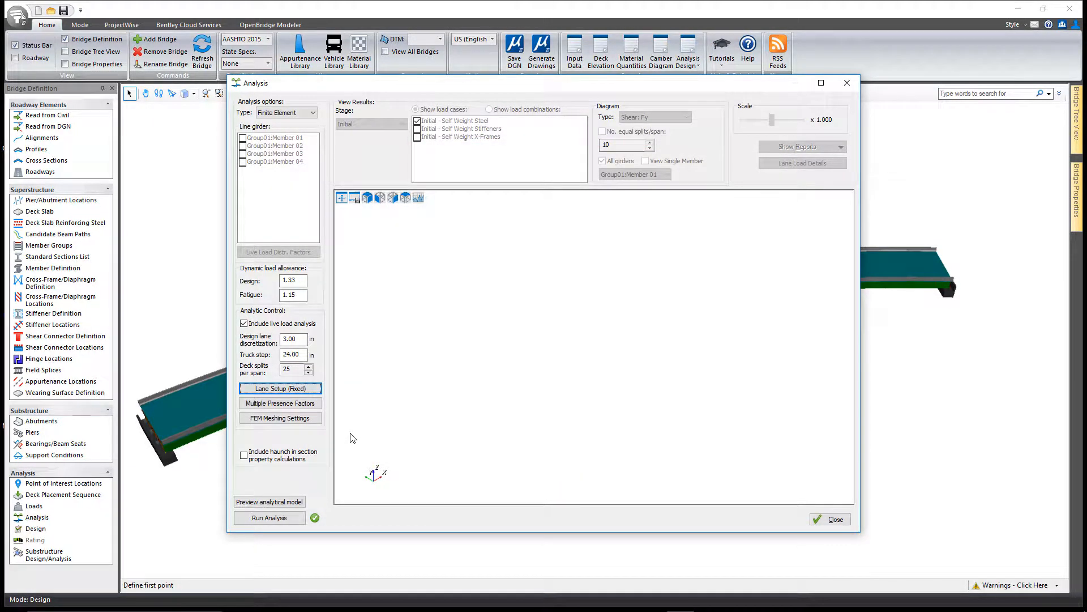
Step: Review the multiple presence factors and the FEM meshing settings, closing each without changes
click(280, 403)
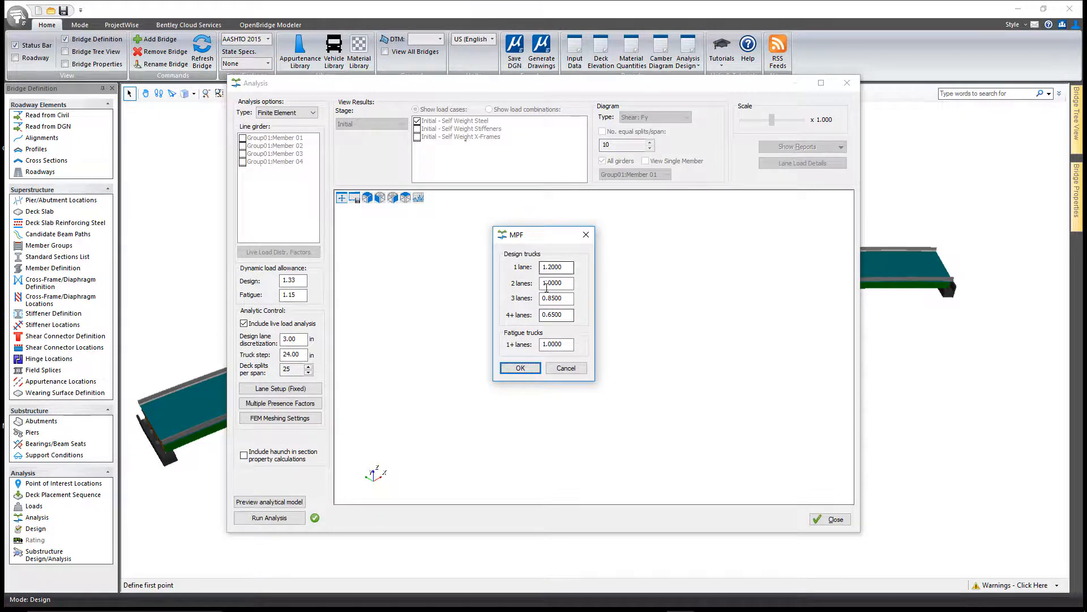
click(555, 318)
click(558, 369)
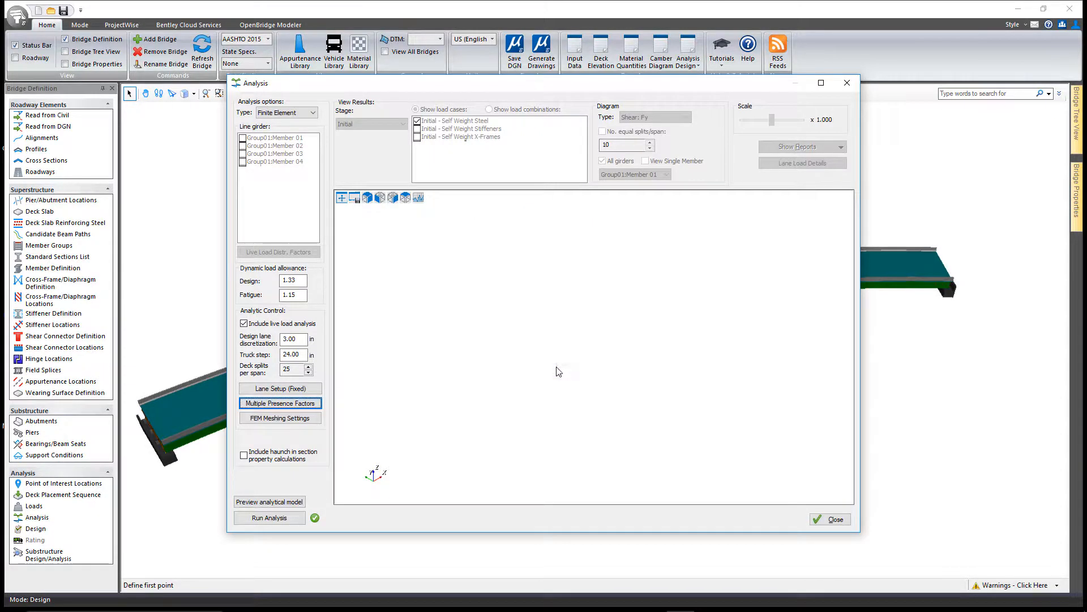
click(311, 420)
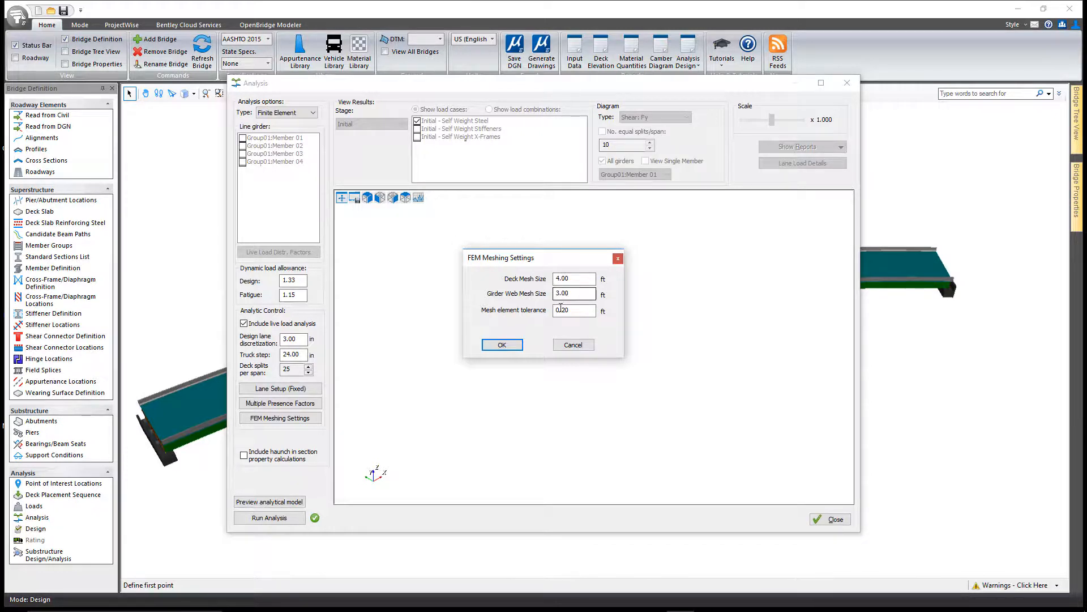
click(587, 350)
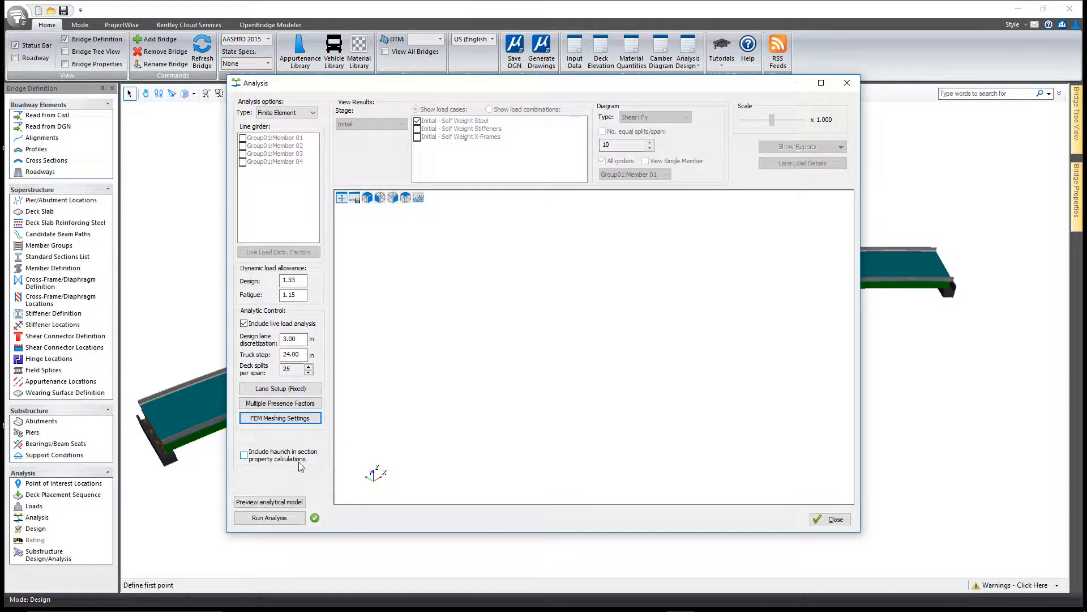
Step: Preview the finite element analytical model and display its mesh with solid fill
click(264, 503)
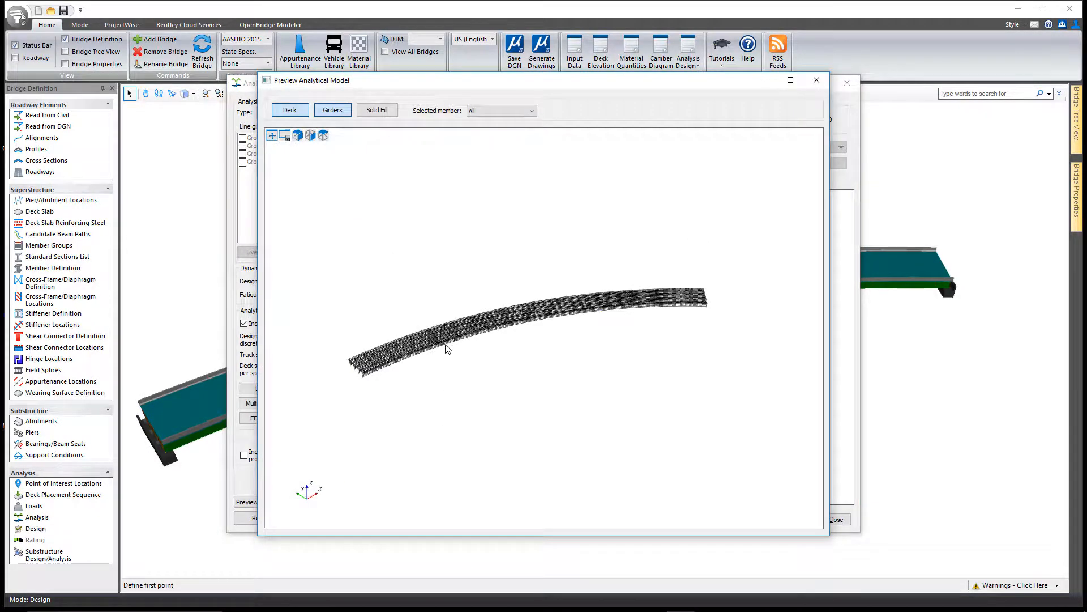
scroll(447, 335, up, 4)
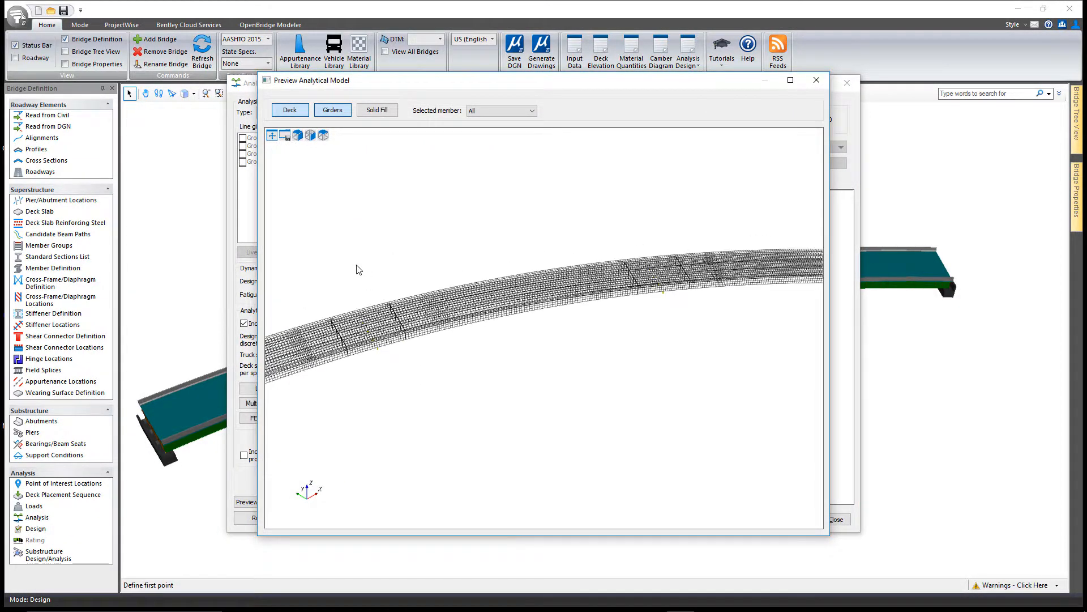
scroll(364, 306, up, 2)
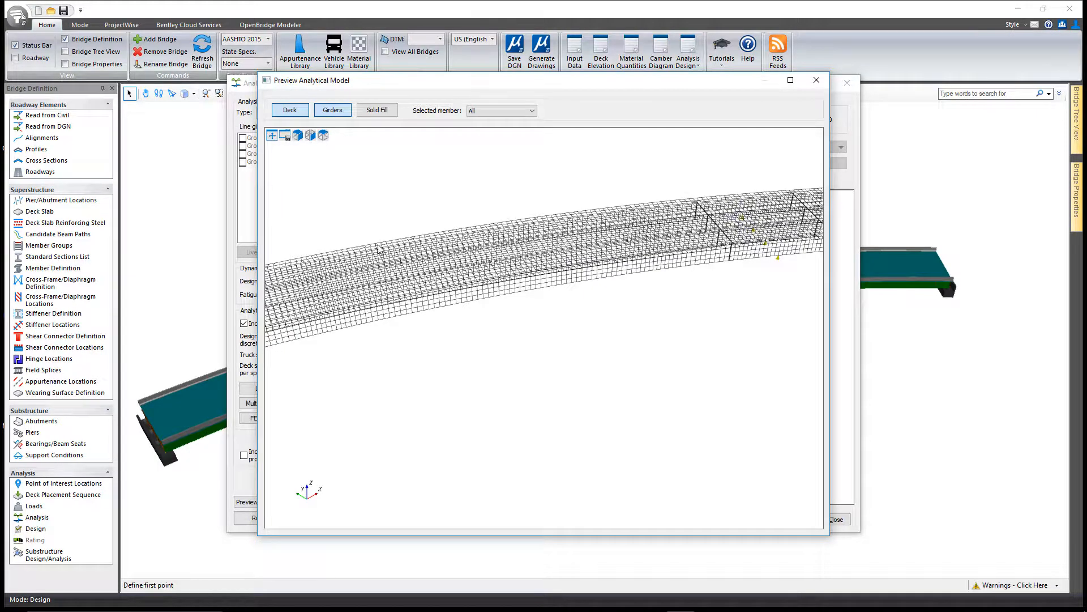
middle_drag(379, 245, 502, 199)
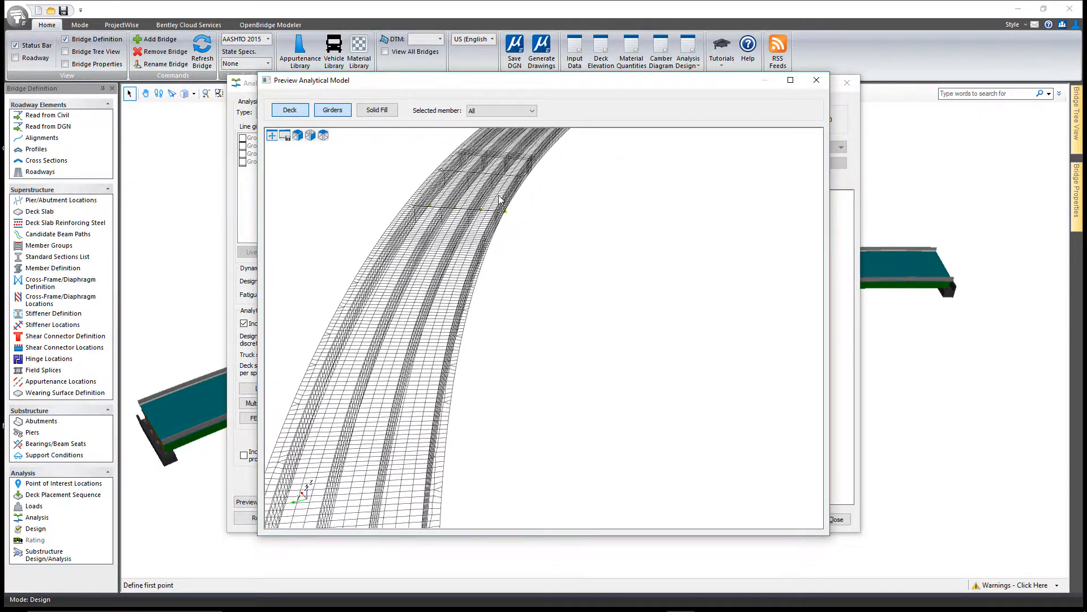
click(390, 112)
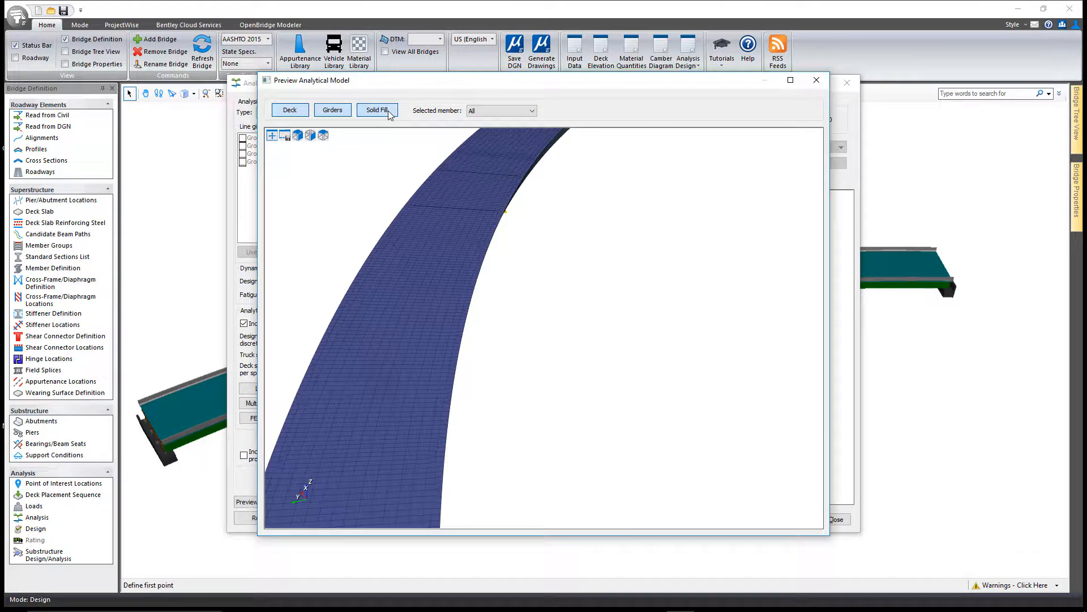
Step: Inspect the girder mesh from the side, close the analytical model preview, and run the finite element analysis
middle_drag(435, 291, 498, 292)
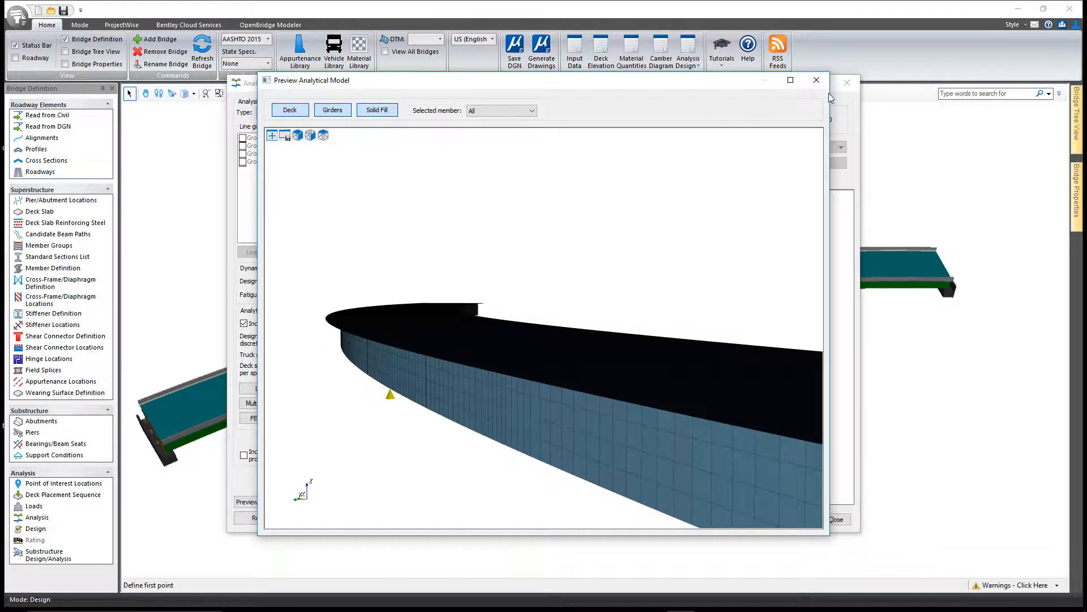
click(816, 80)
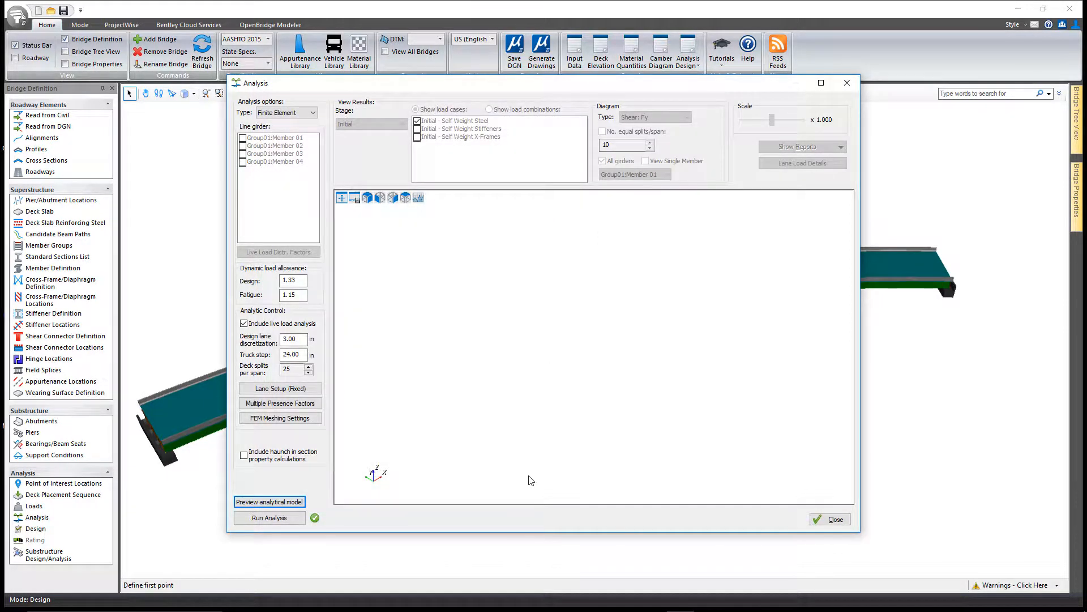
click(269, 518)
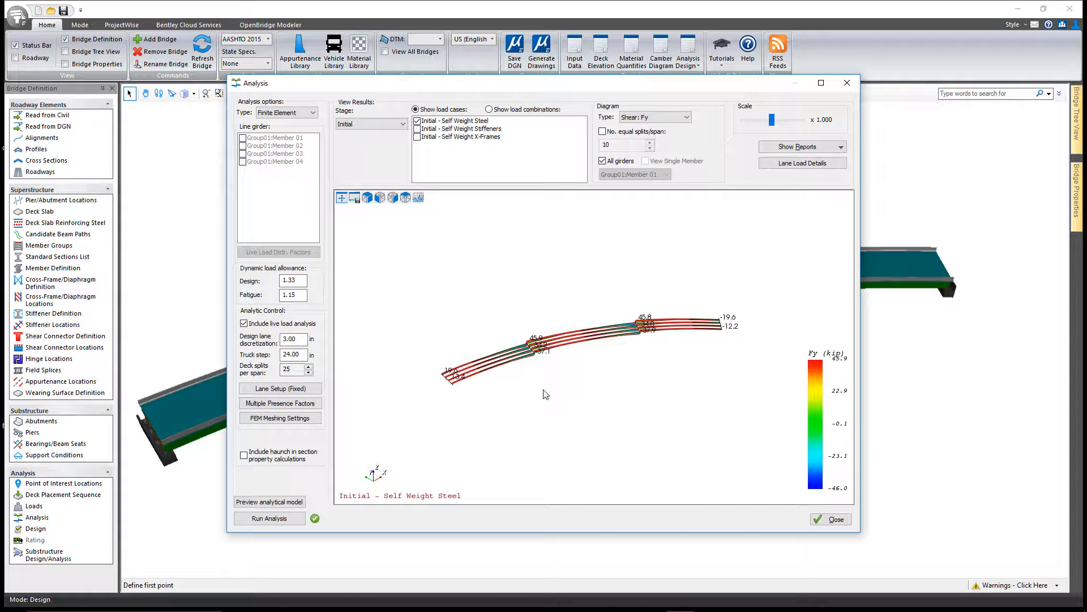
Step: Keep the diagram type at Shear: Fy and switch the displayed results to the Final stage
click(687, 117)
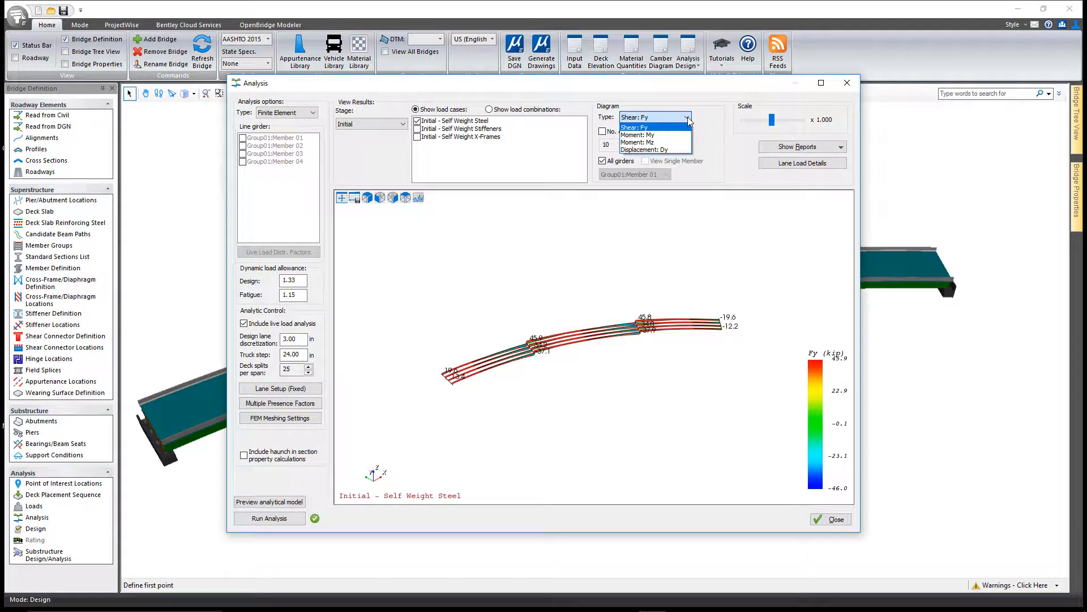
click(652, 127)
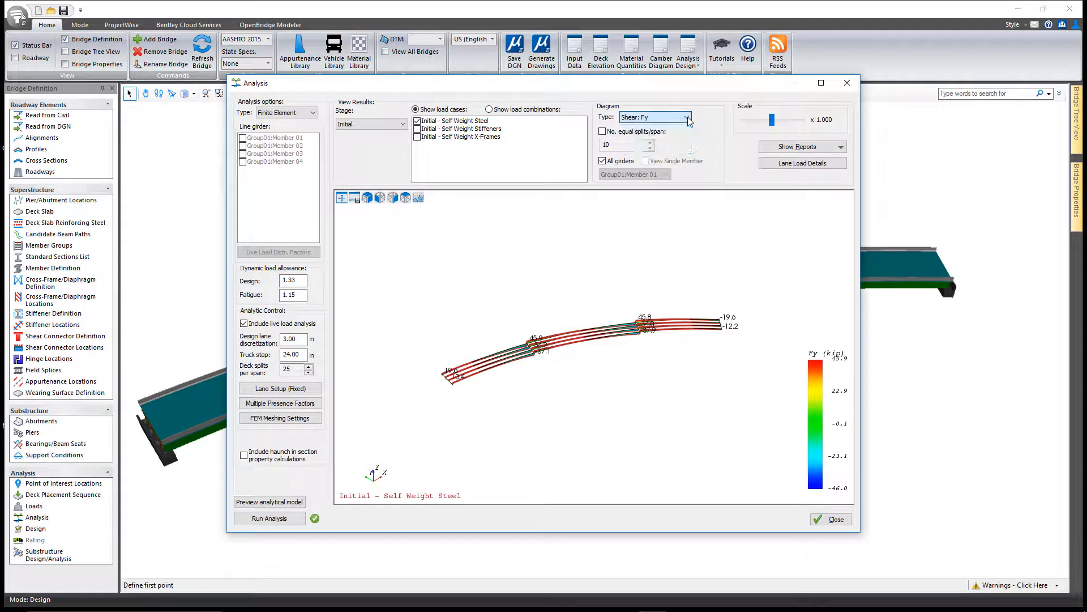
click(388, 124)
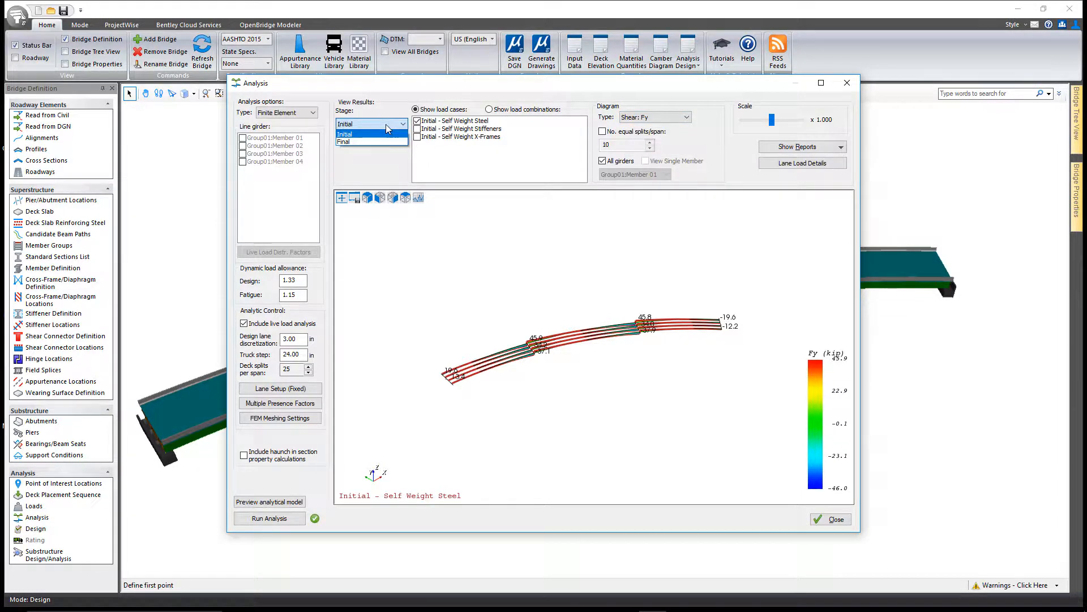
click(386, 126)
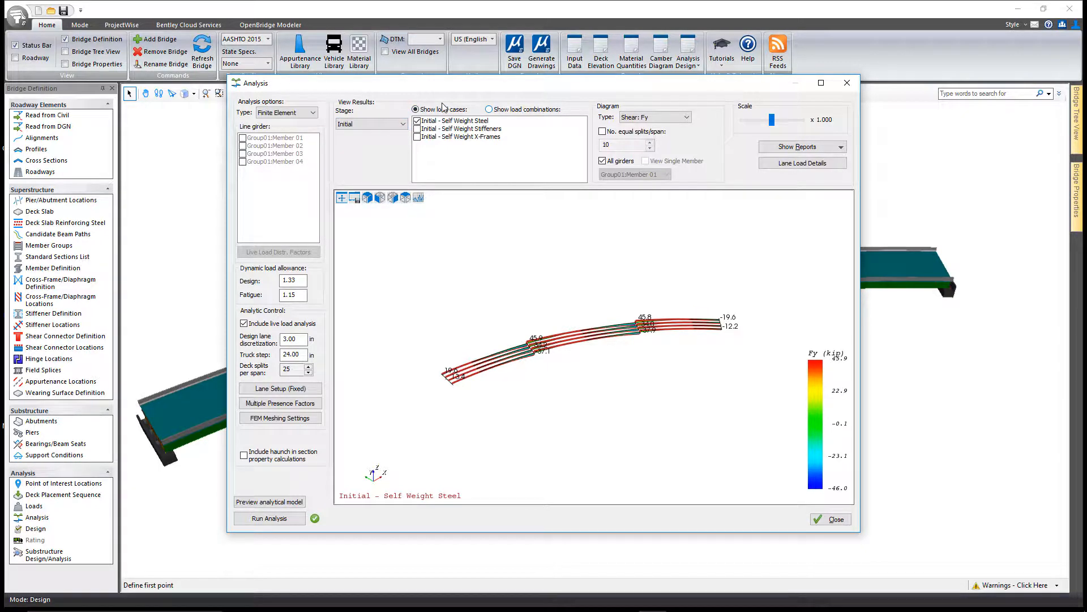
click(391, 124)
click(386, 141)
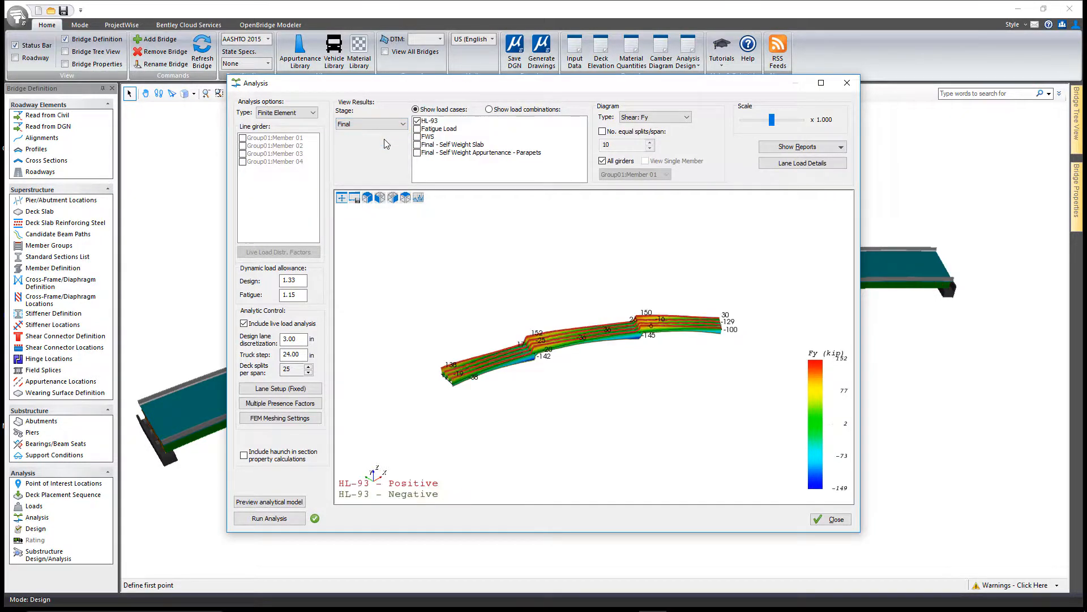
Step: Show only the HL-93 load case in the shear diagram and enlarge the diagram scale to x 4.000
click(417, 144)
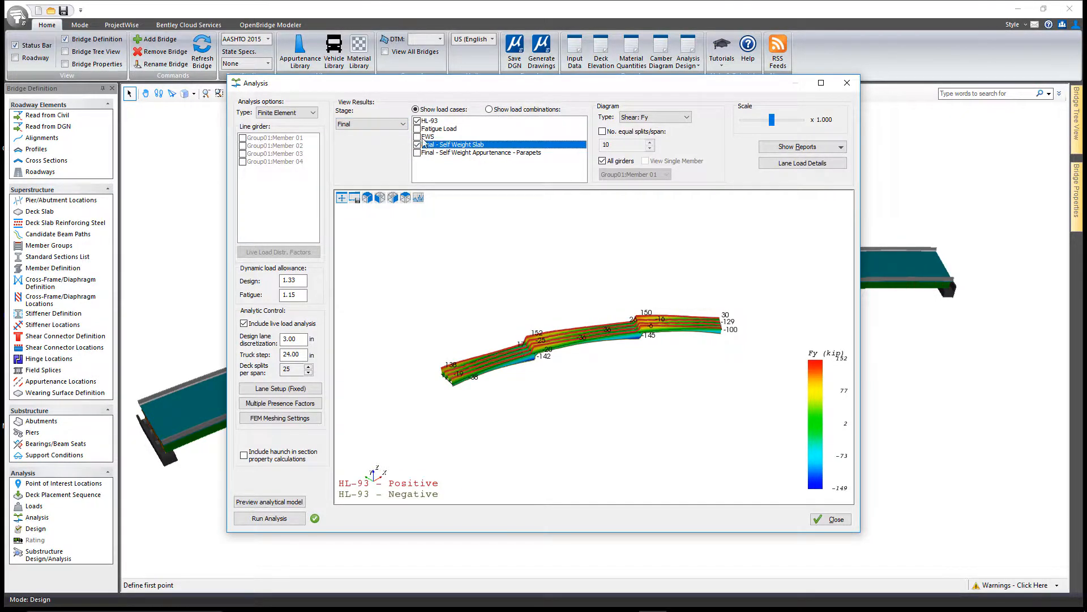
click(418, 120)
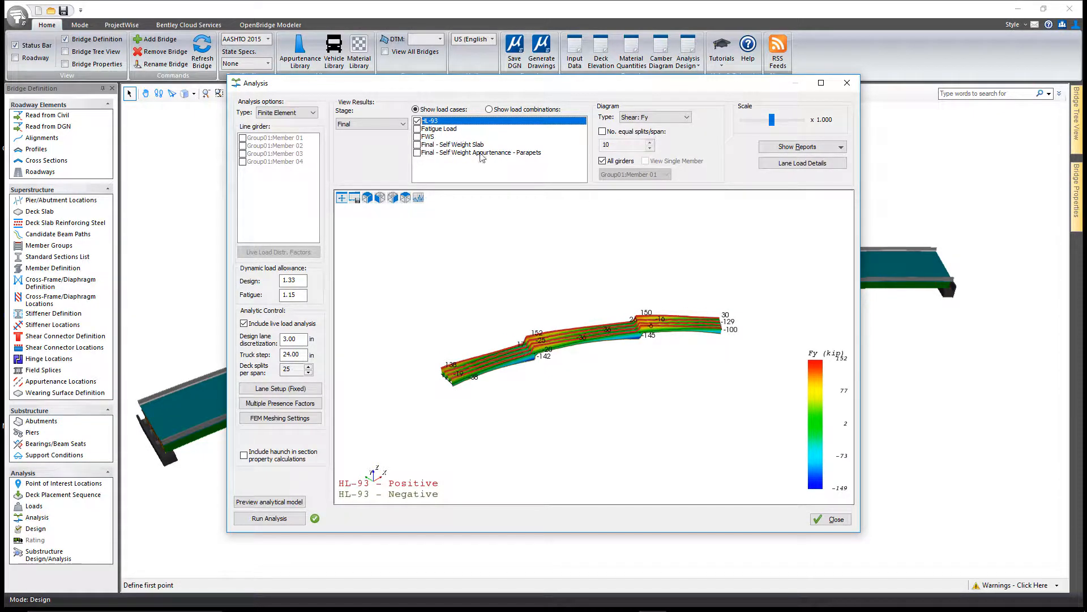
click(684, 118)
click(683, 121)
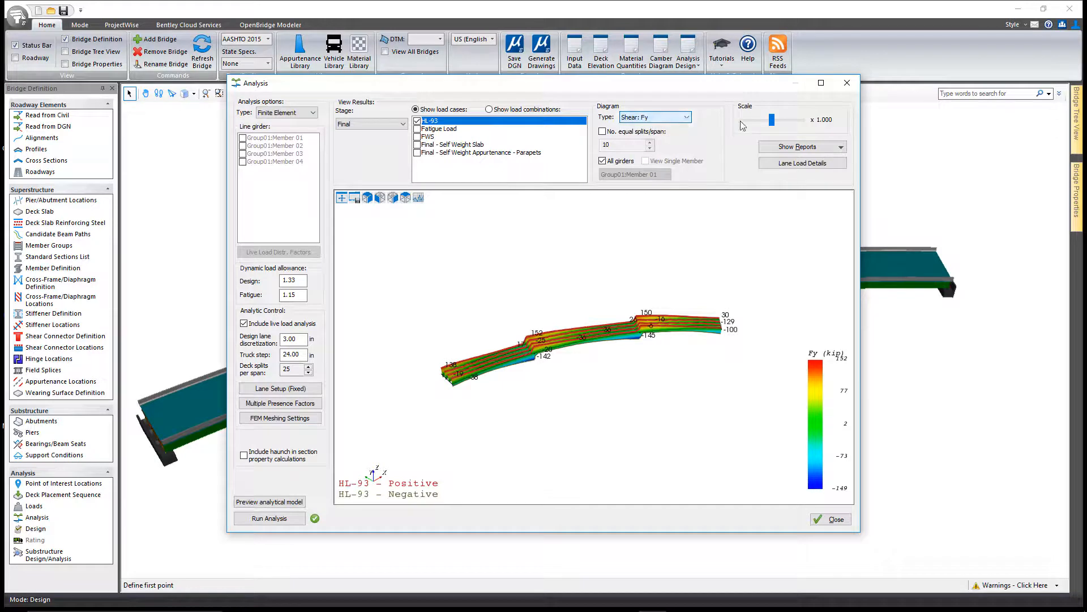
click(782, 120)
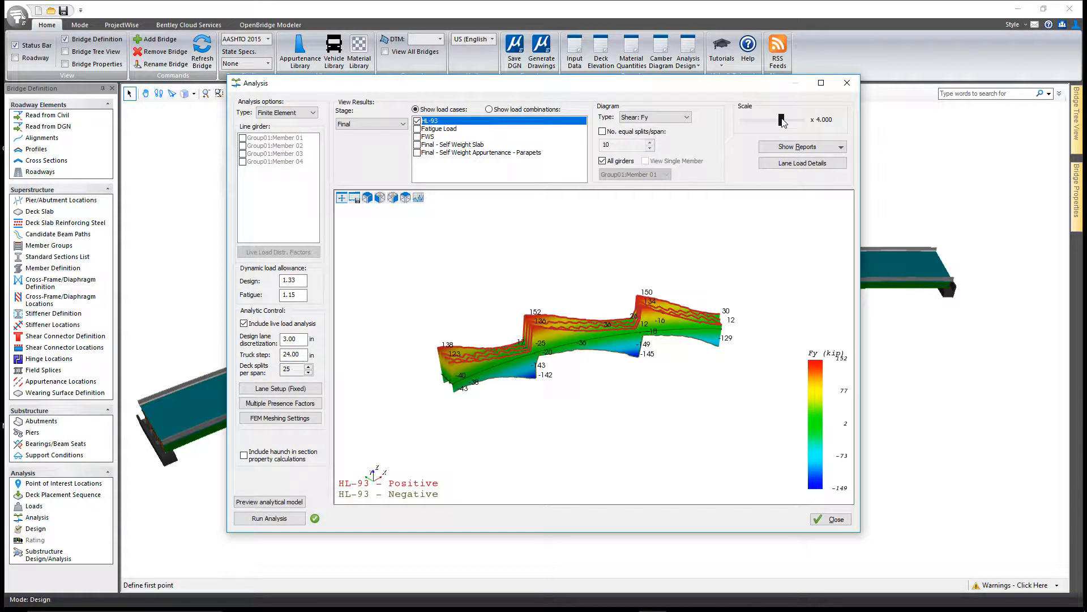
Step: Change the diagram type to Moment: Mz and limit the display to Group01:Member 01 in single member view
click(665, 117)
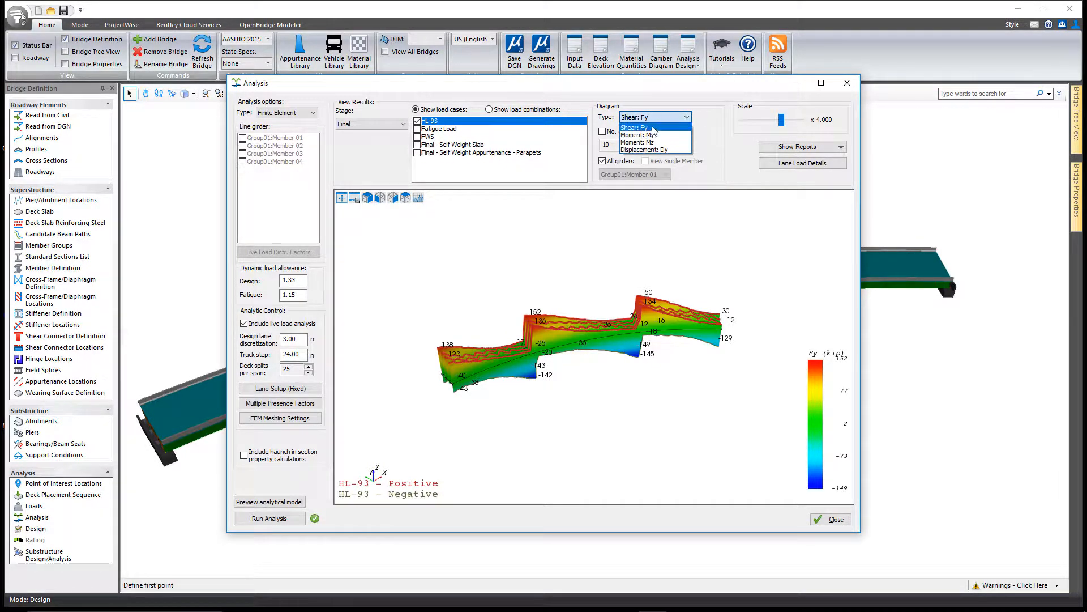
click(650, 143)
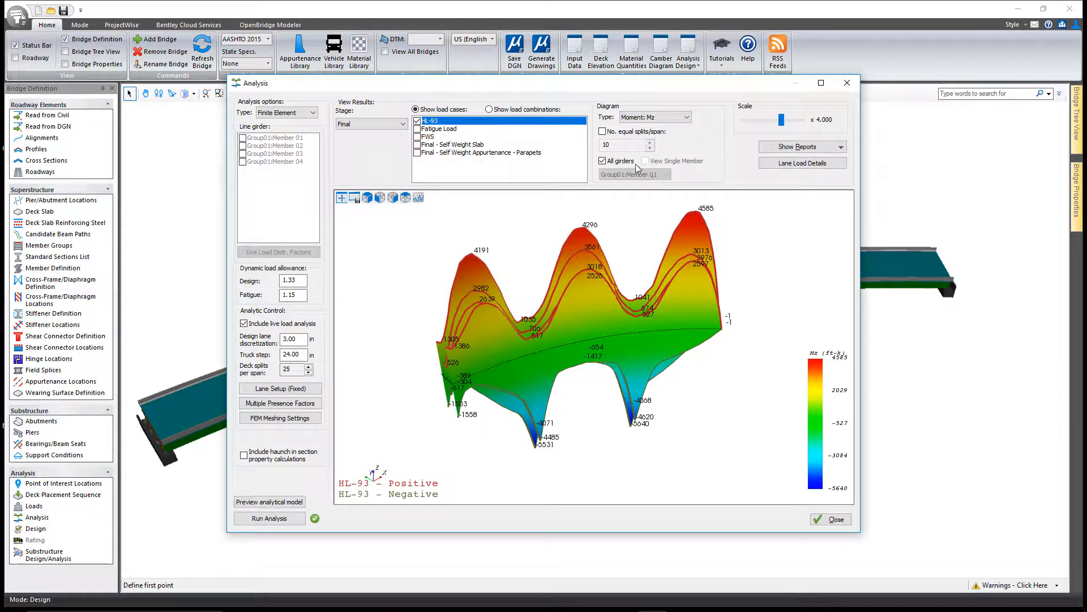
click(603, 162)
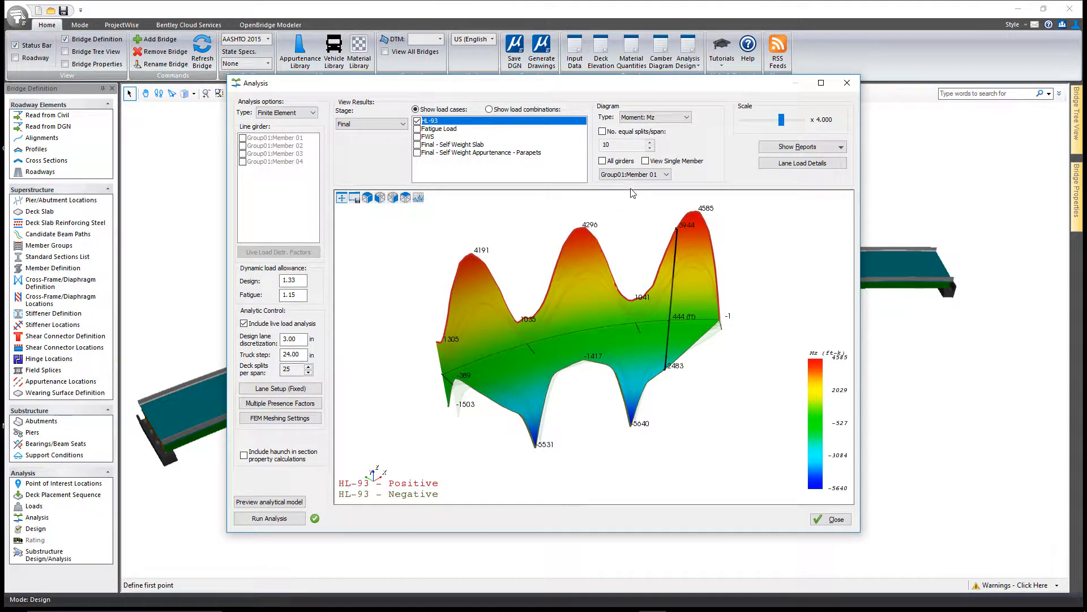
click(645, 161)
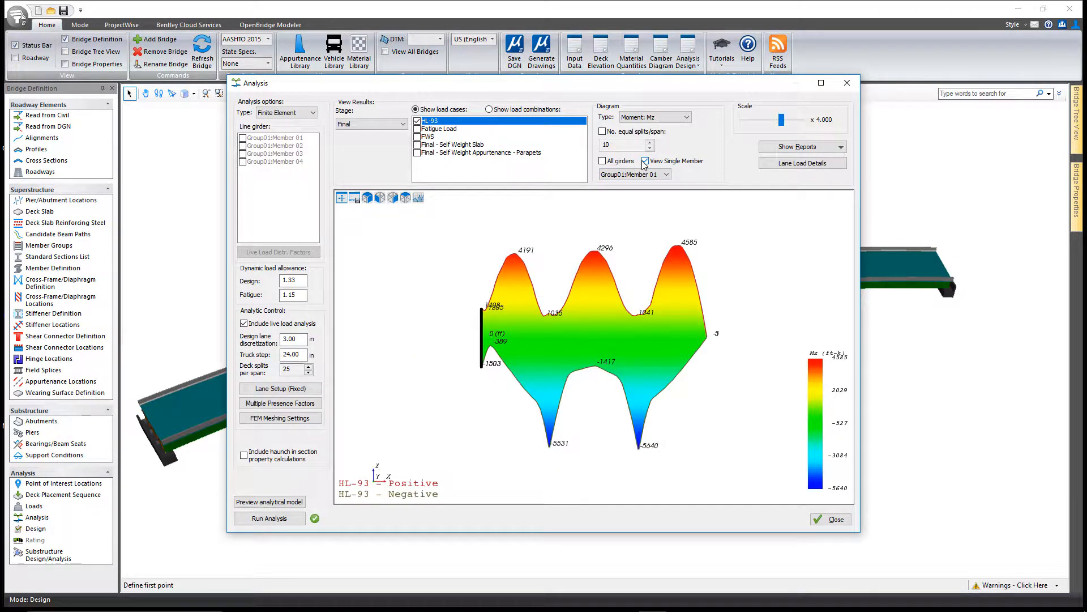
Step: View the moment diagrams of Member 02 and Member 03, and plot Member 03 with 10 equal splits per span
click(650, 176)
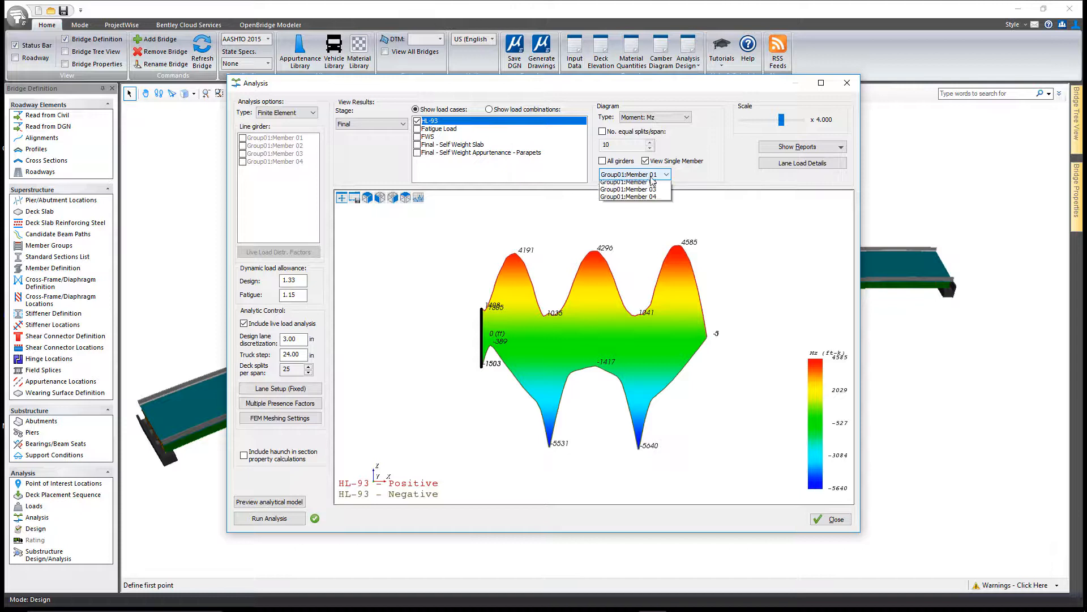
click(657, 193)
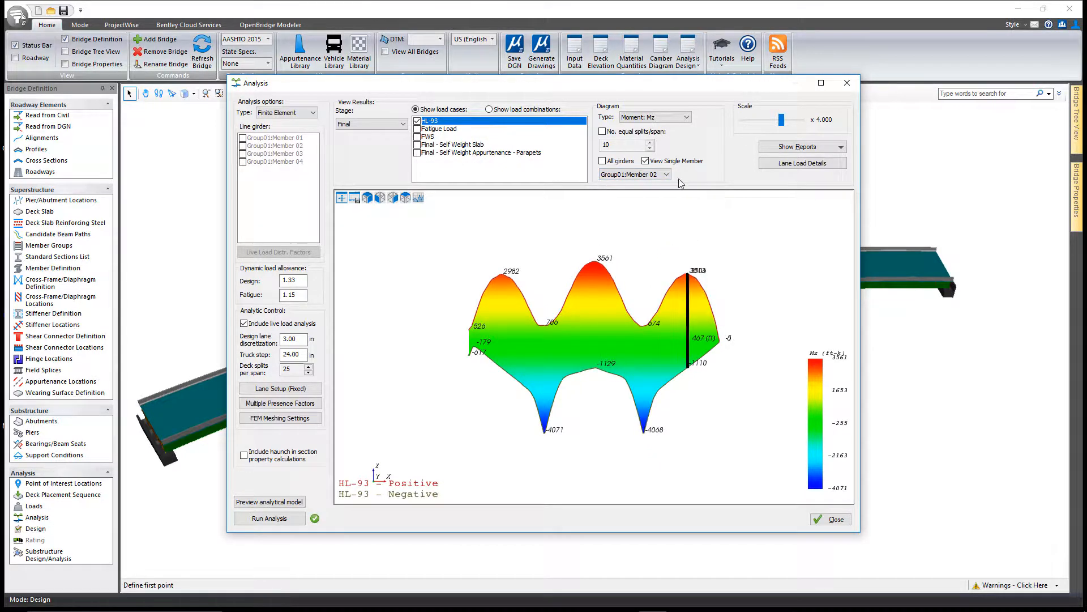
click(657, 174)
click(632, 199)
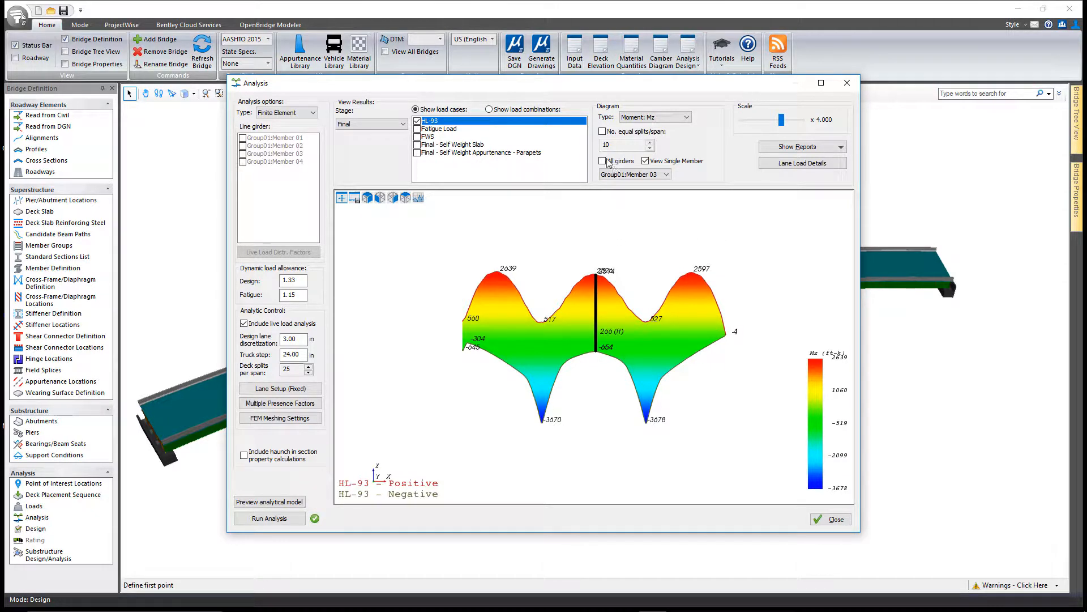
click(604, 132)
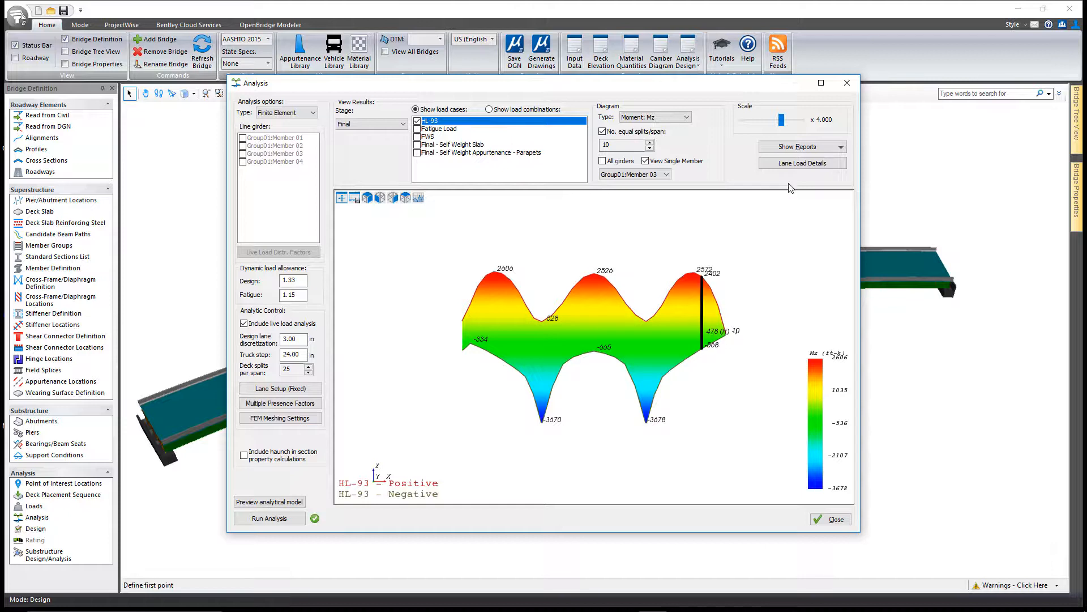
Step: Open the dead load Girder Forces report and restrict it to Member 01
click(811, 148)
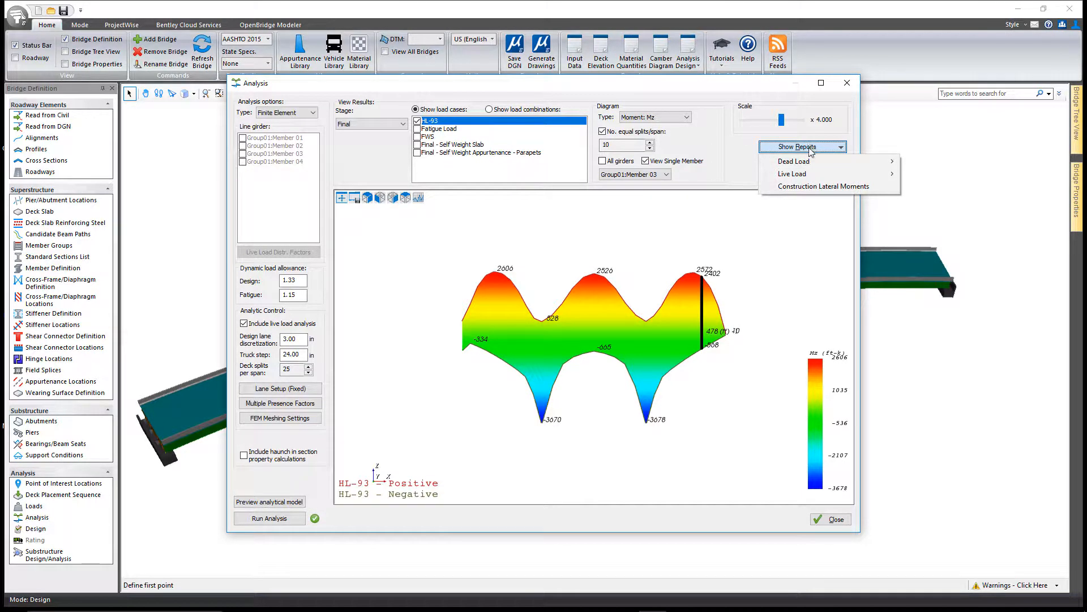
mouse_move(805, 162)
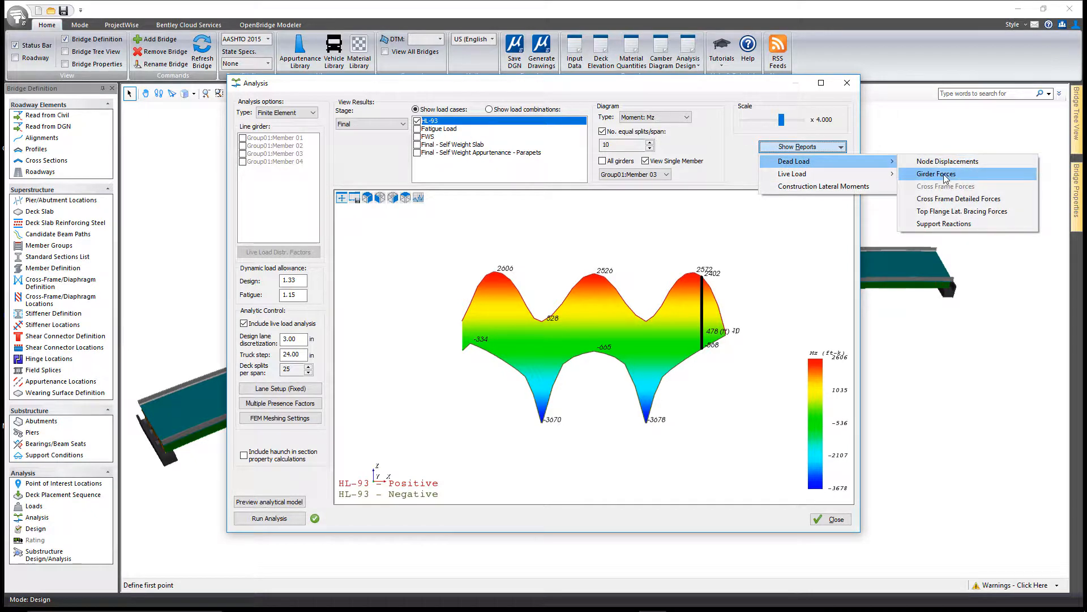
click(951, 175)
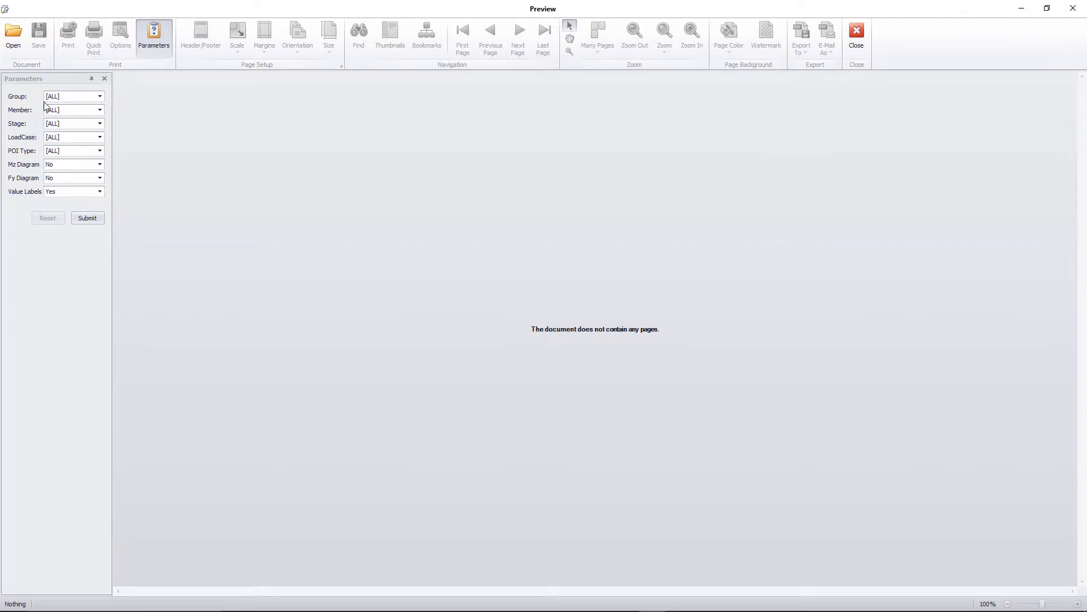
click(99, 110)
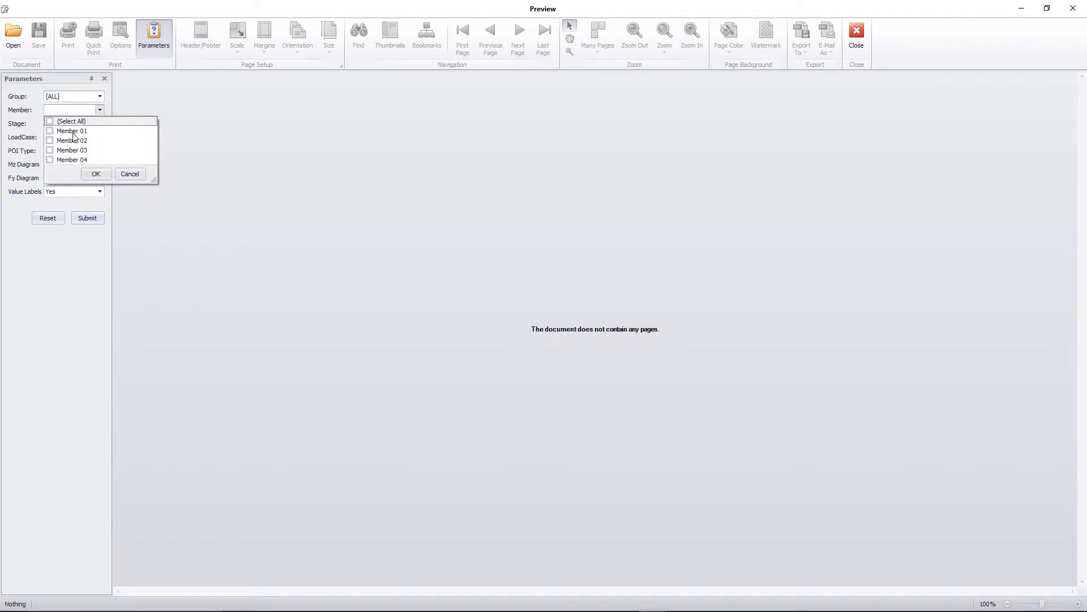
click(49, 131)
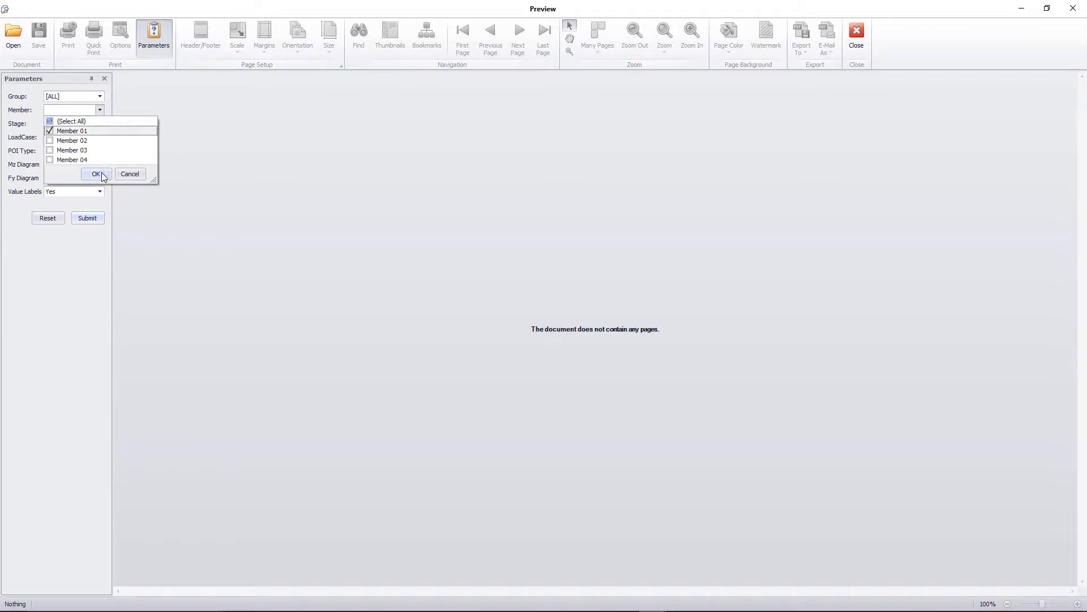
click(101, 174)
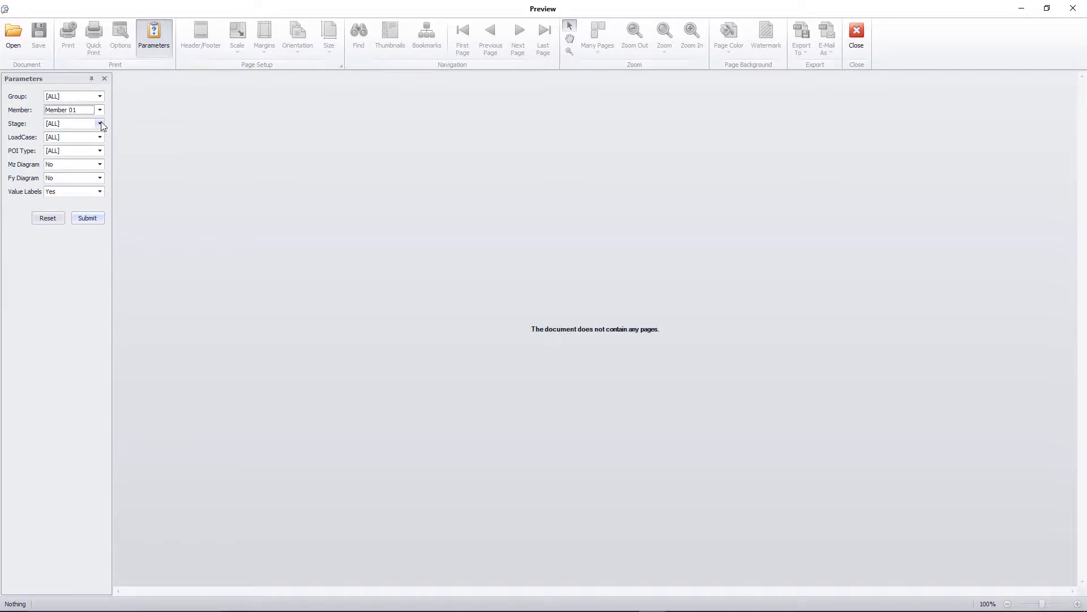
Step: Generate the report for Equally Spaced POIs with both the Mz and Fy diagrams set to Yes
click(100, 151)
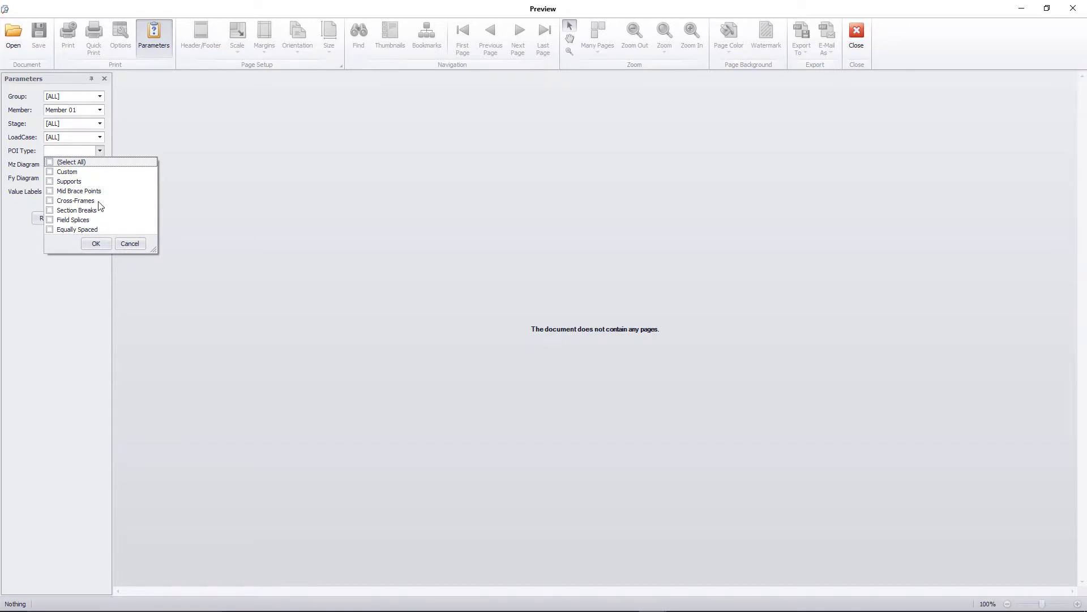
click(50, 231)
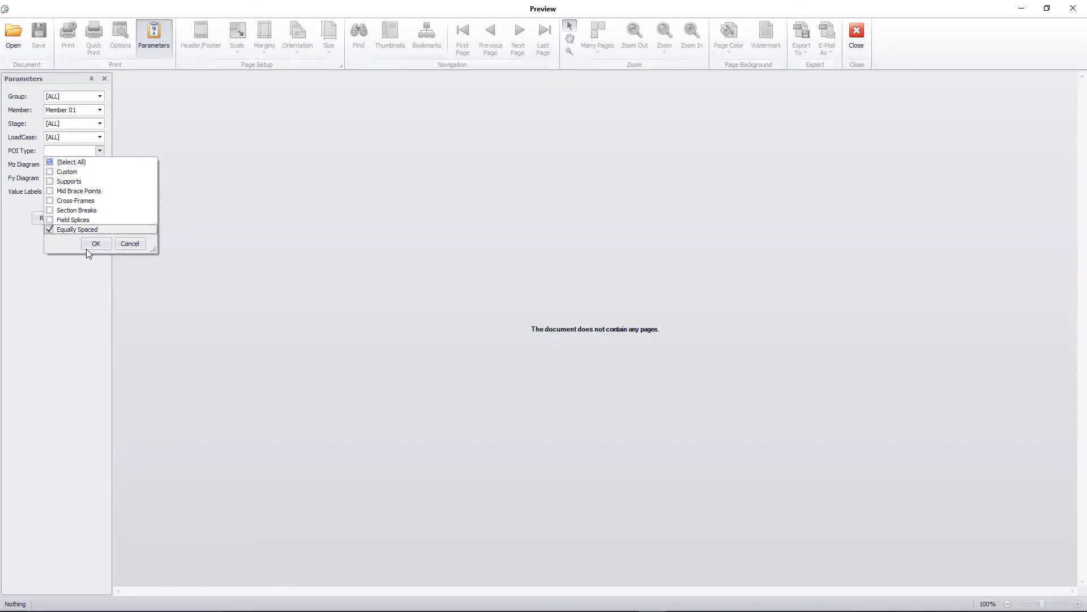
click(96, 245)
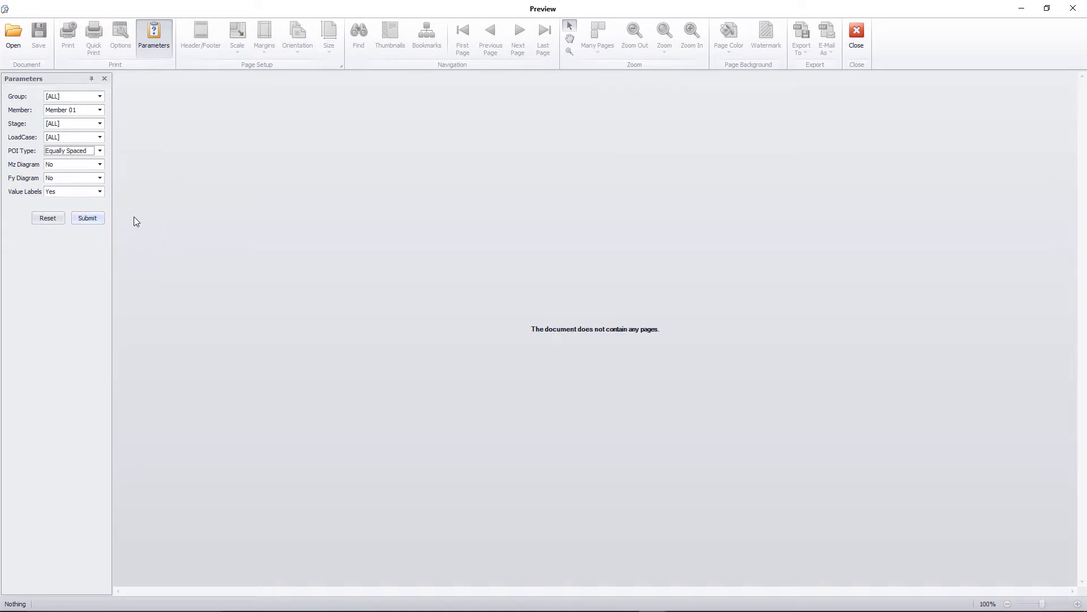
click(100, 164)
click(85, 184)
click(100, 179)
click(89, 188)
click(94, 219)
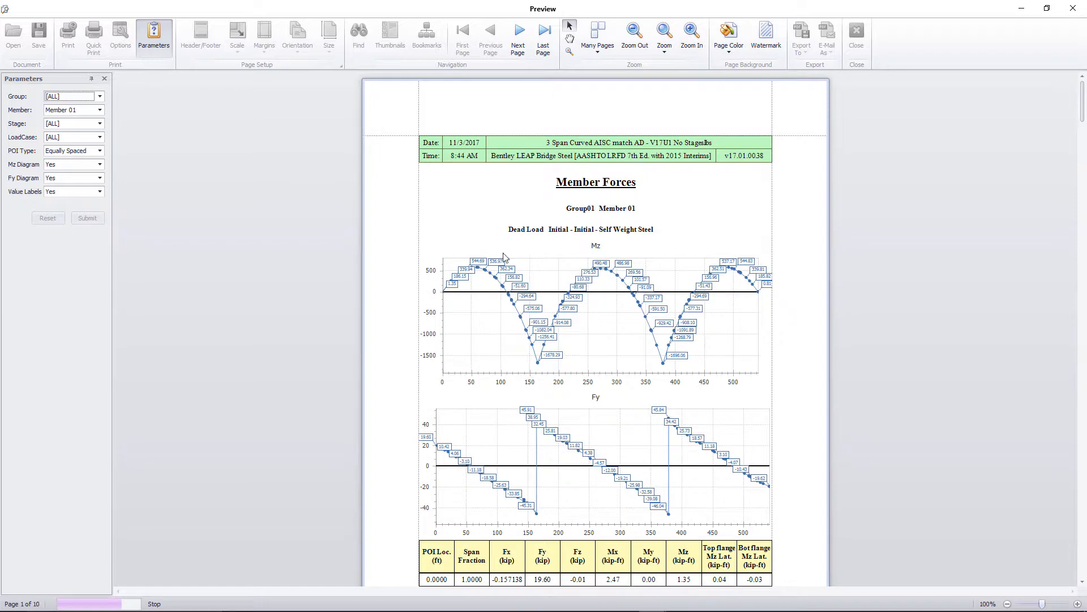
Step: Review the member force diagrams and table, check the available export formats, and close the report preview
scroll(711, 221, down, 6)
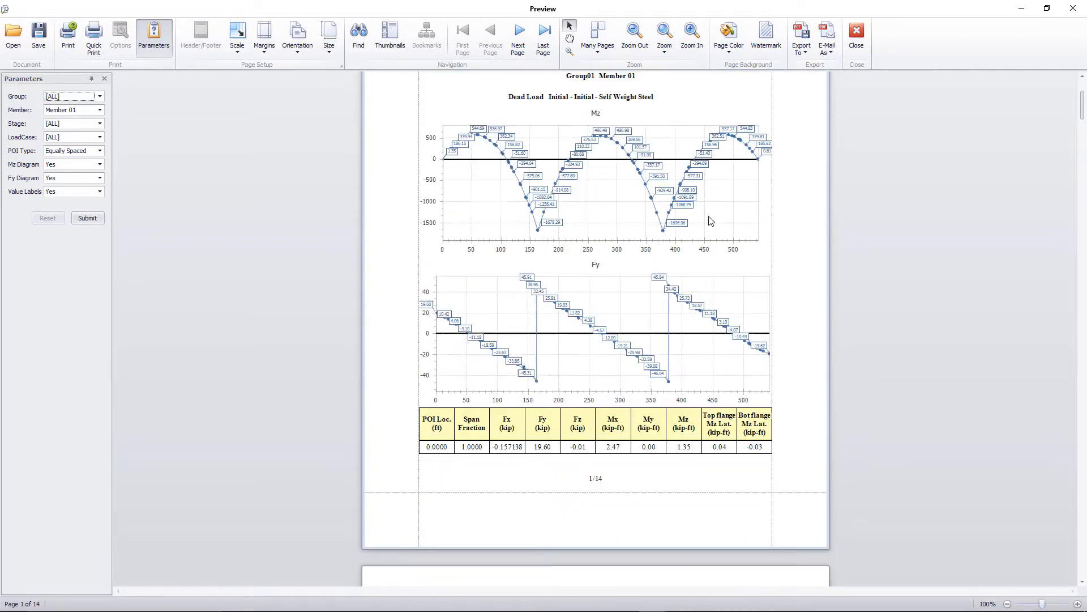
scroll(711, 221, down, 3)
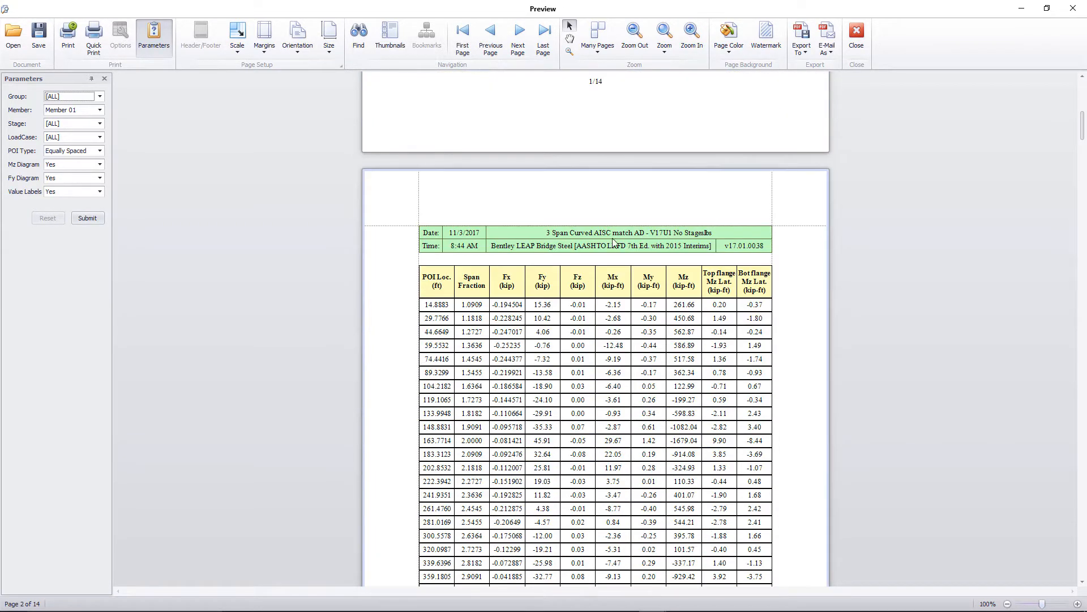
click(807, 52)
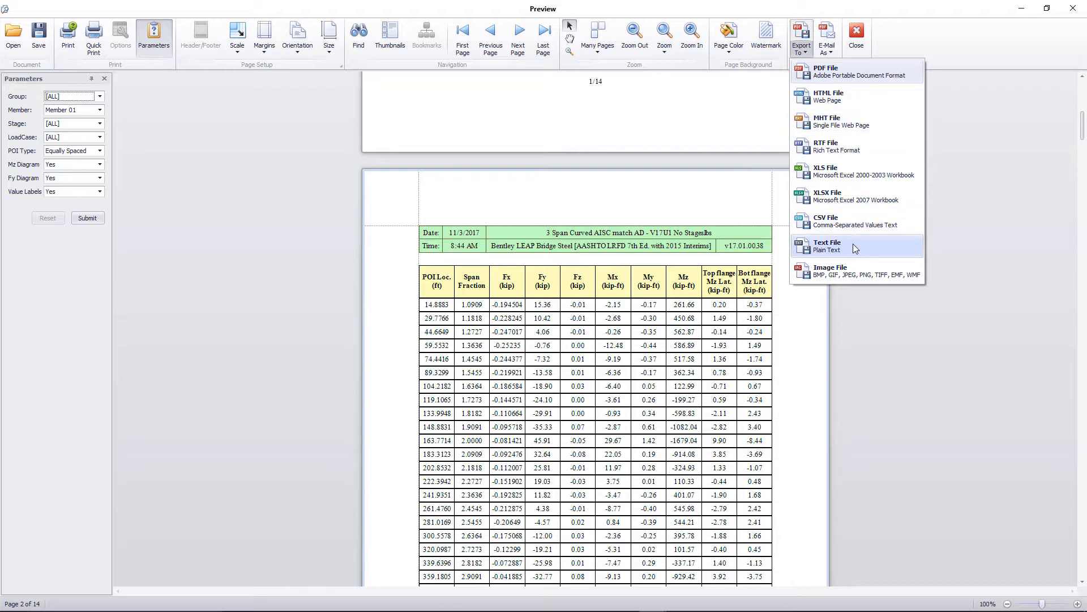
click(811, 48)
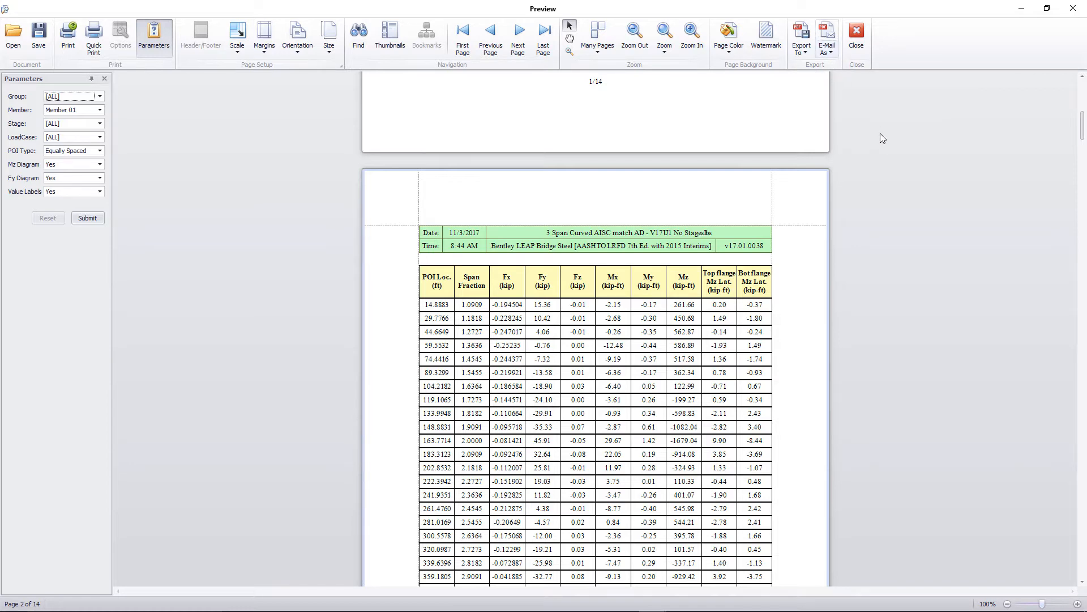
click(864, 45)
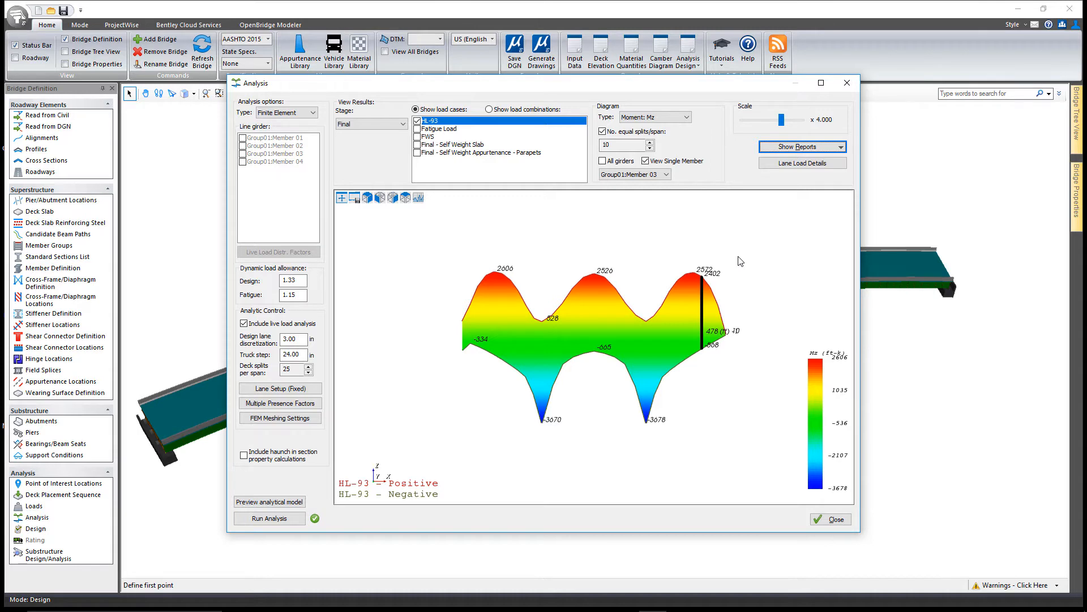